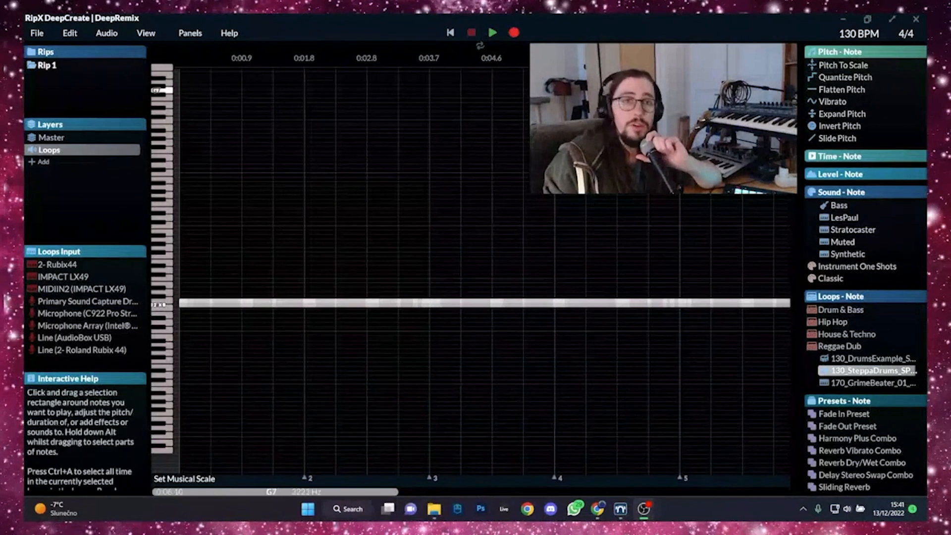
- Set the playback loop from the start to bar 5 and play the drum loop from the beginning
{"action": "left_click_drag", "start_coordinate": [477, 45], "coordinate": [669, 45]}
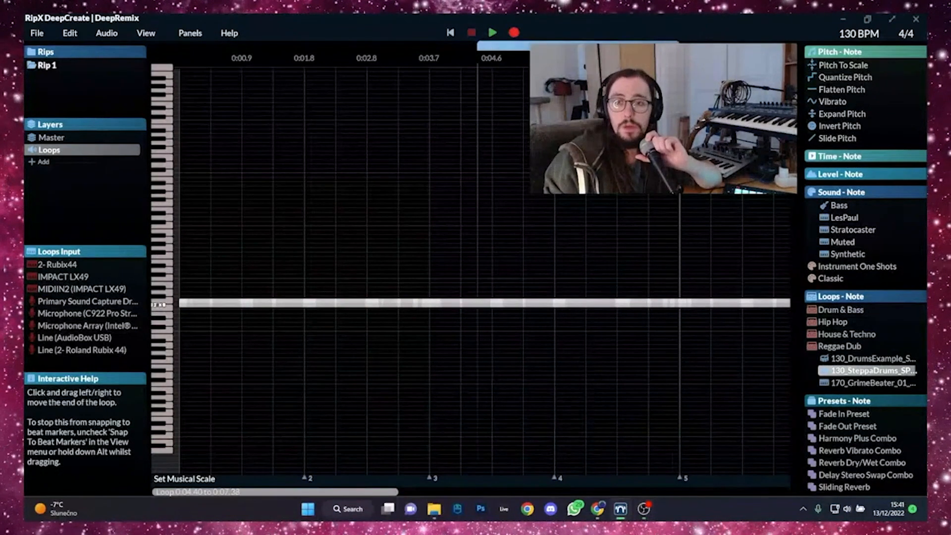
{"action": "left_click_drag", "start_coordinate": [477, 45], "coordinate": [174, 66]}
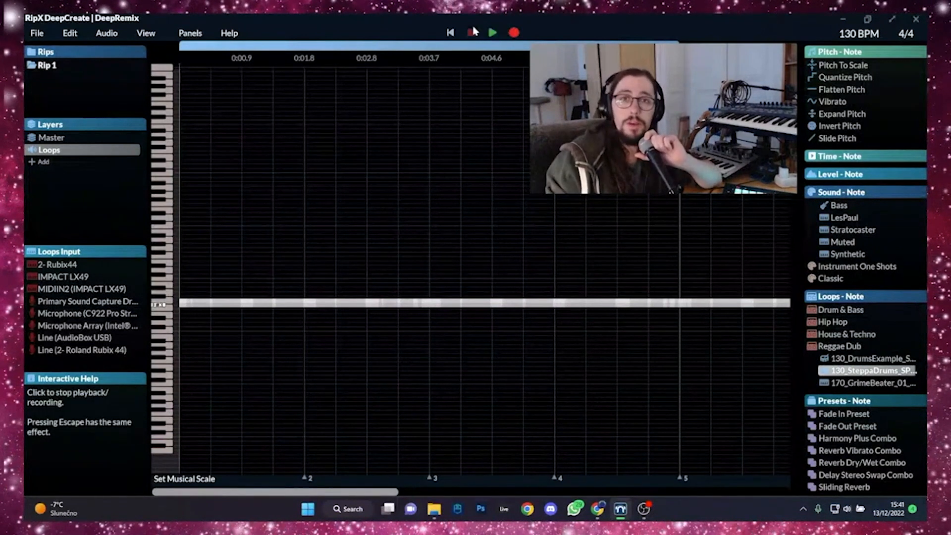
{"action": "left_click", "coordinate": [452, 33]}
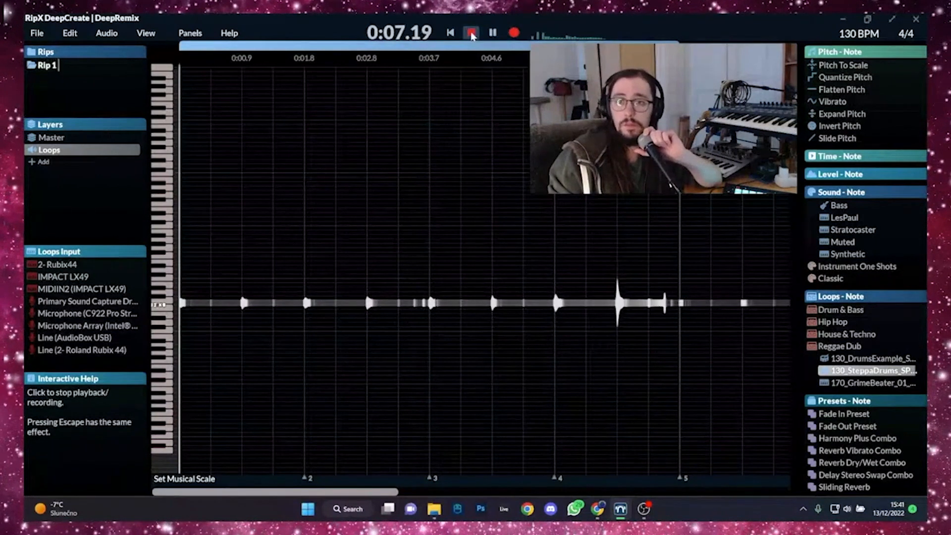
{"action": "left_click", "coordinate": [471, 34]}
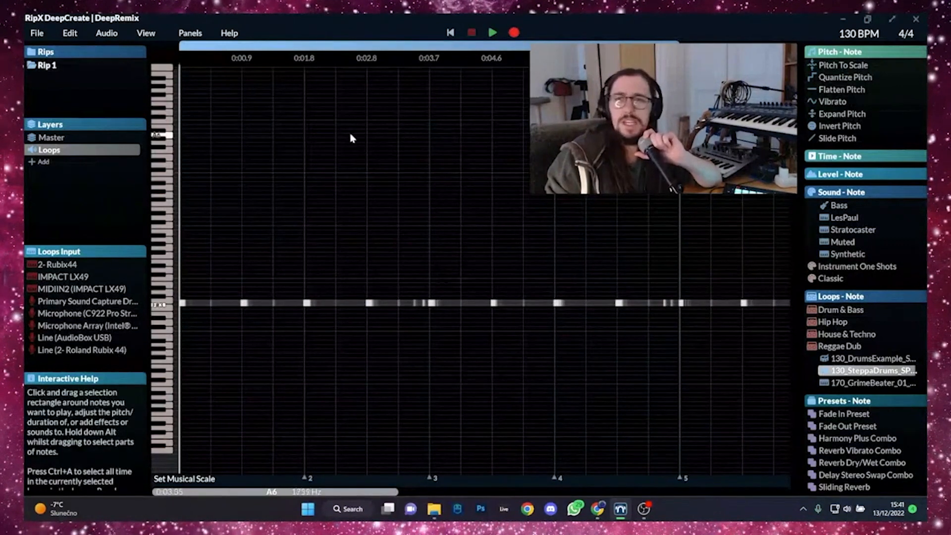
- Add a new Bass layer and set its recording input to Line (AudioBox USB)
{"action": "left_click", "coordinate": [52, 161]}
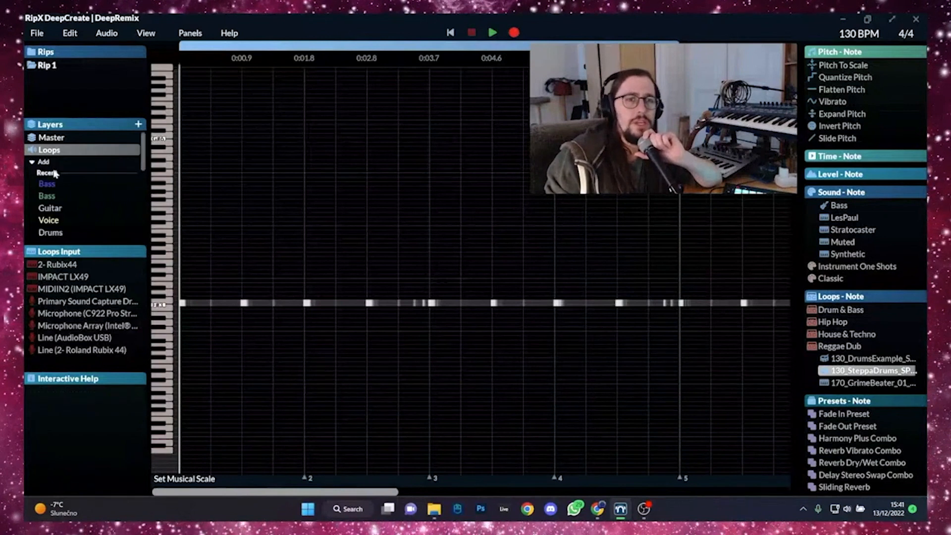
{"action": "scroll", "coordinate": [64, 201], "scroll_direction": "down", "scroll_amount": 3}
{"action": "left_click", "coordinate": [66, 197]}
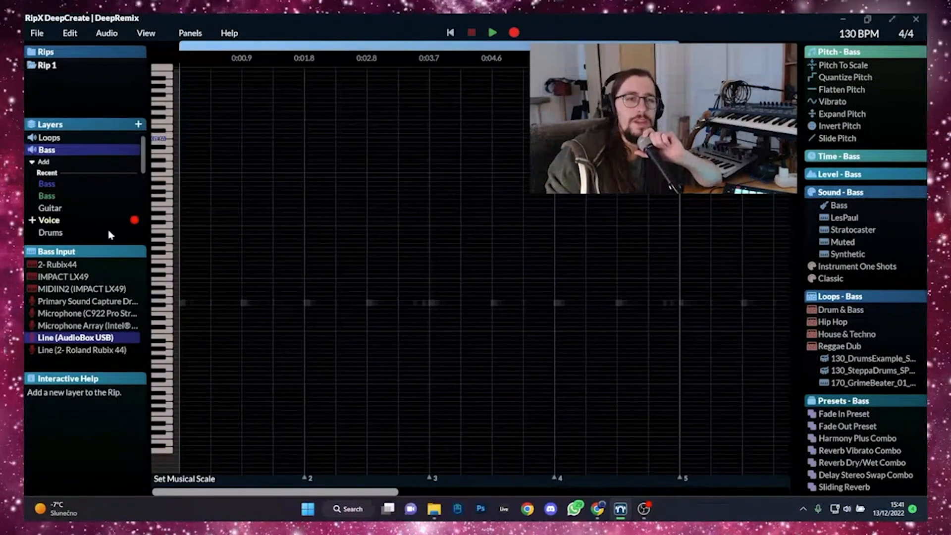
{"action": "left_click", "coordinate": [99, 336]}
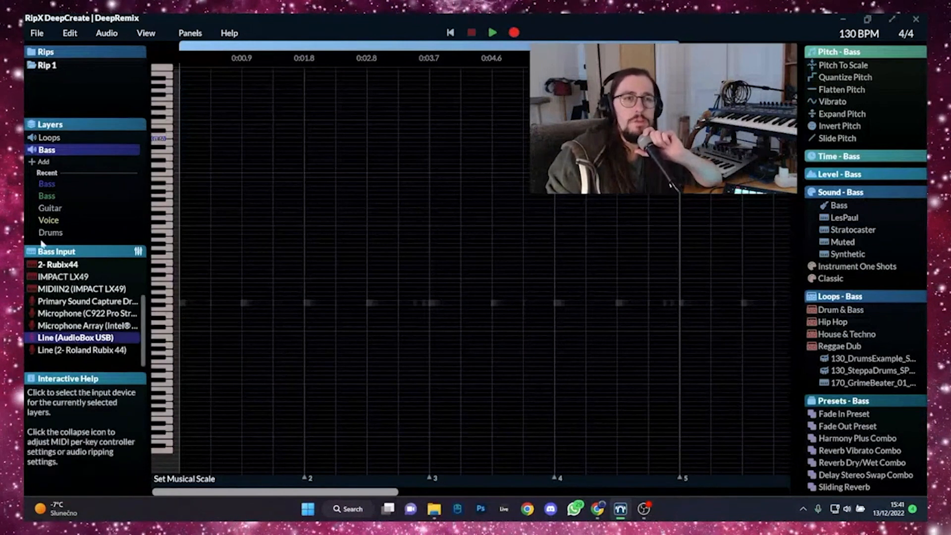
- Record a bass line from the beginning onto the Bass layer over the looping drums, ending after bar 5
{"action": "left_click", "coordinate": [47, 151]}
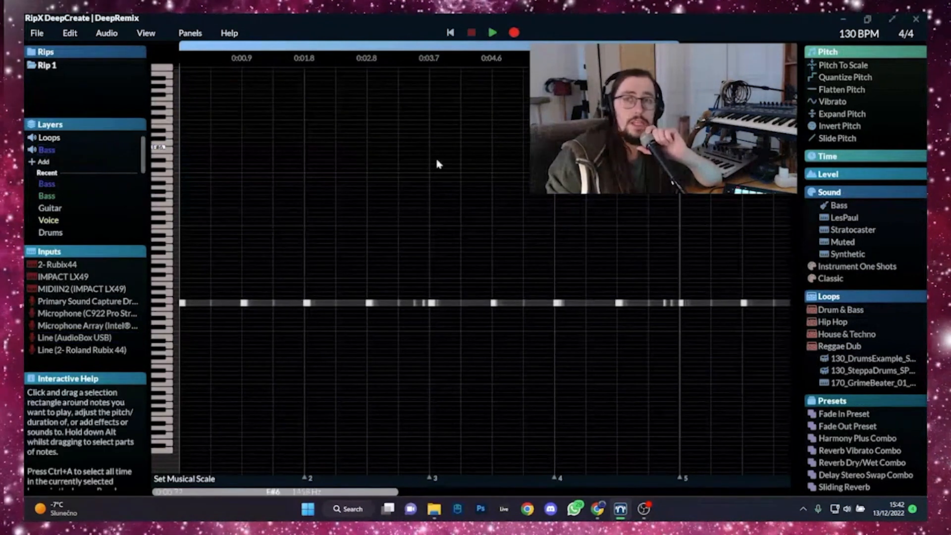
{"action": "left_click", "coordinate": [444, 39]}
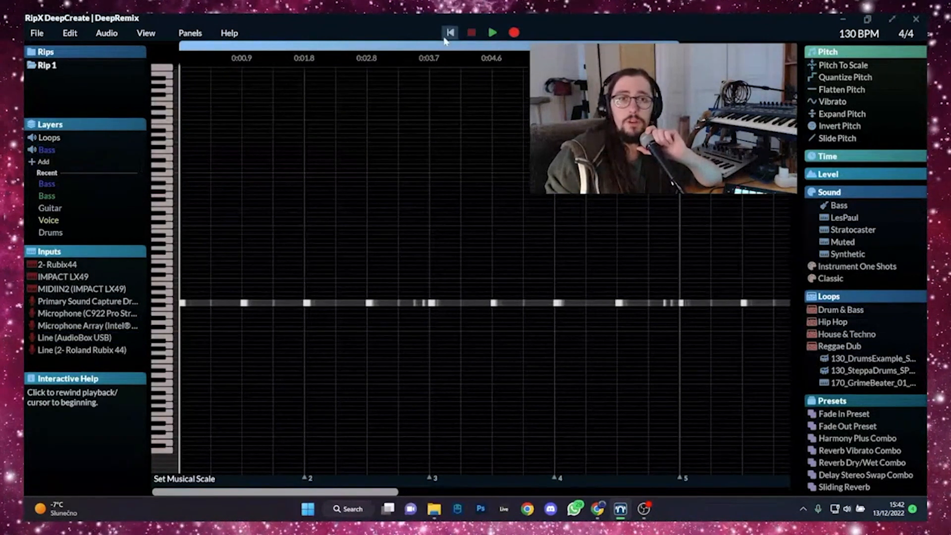
{"action": "left_click", "coordinate": [514, 32]}
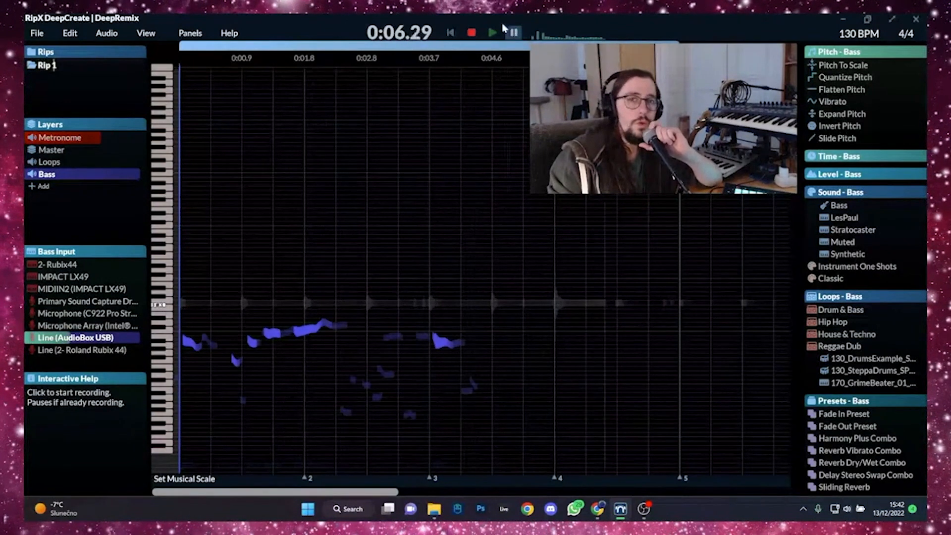
{"action": "left_click", "coordinate": [474, 34]}
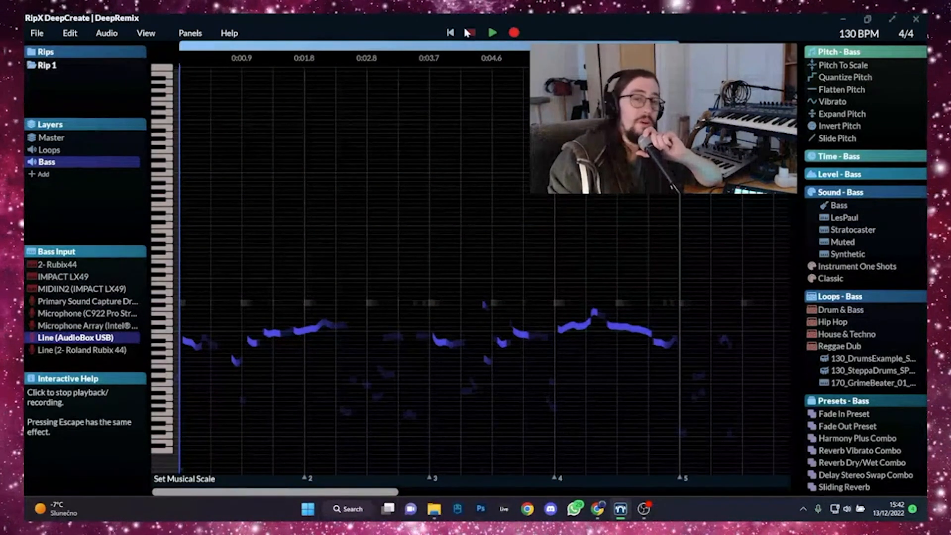
- Move the starts of the bass notes at bars 1, 3 and 4 onto their barlines and play back the timing
{"action": "left_click", "coordinate": [185, 342]}
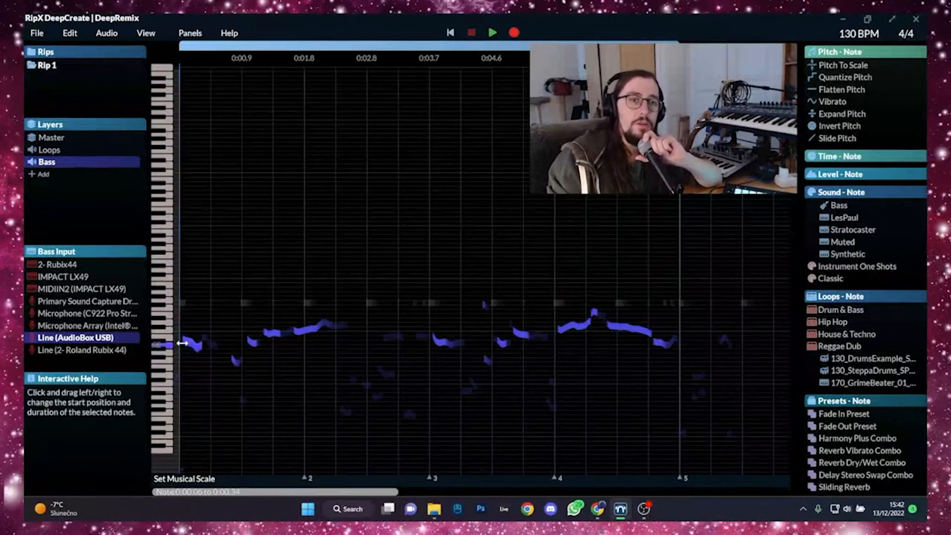
{"action": "left_click", "coordinate": [431, 340]}
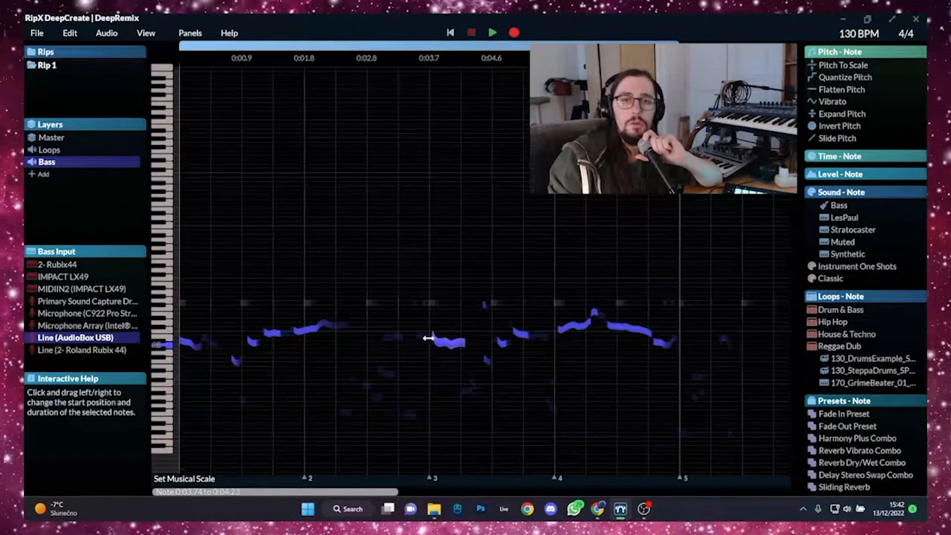
{"action": "left_click", "coordinate": [559, 331]}
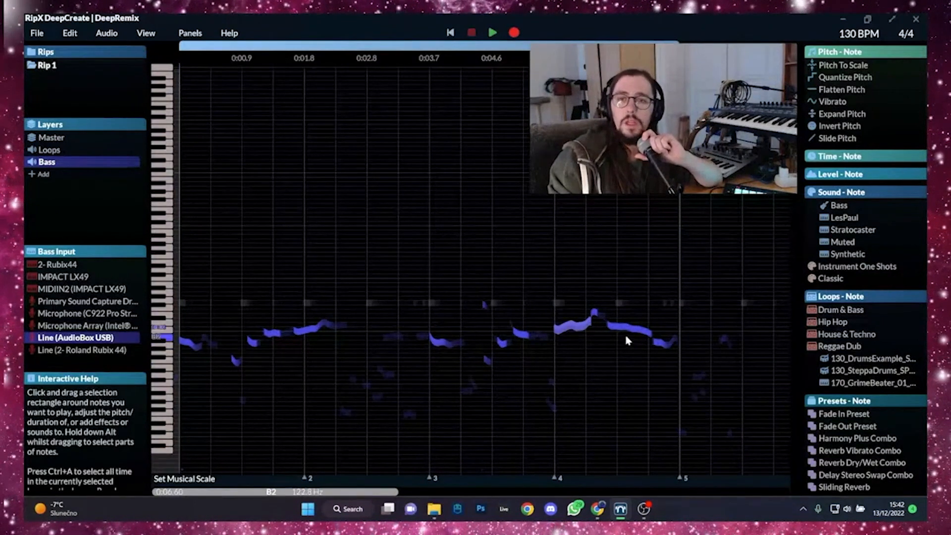
{"action": "left_click", "coordinate": [493, 33]}
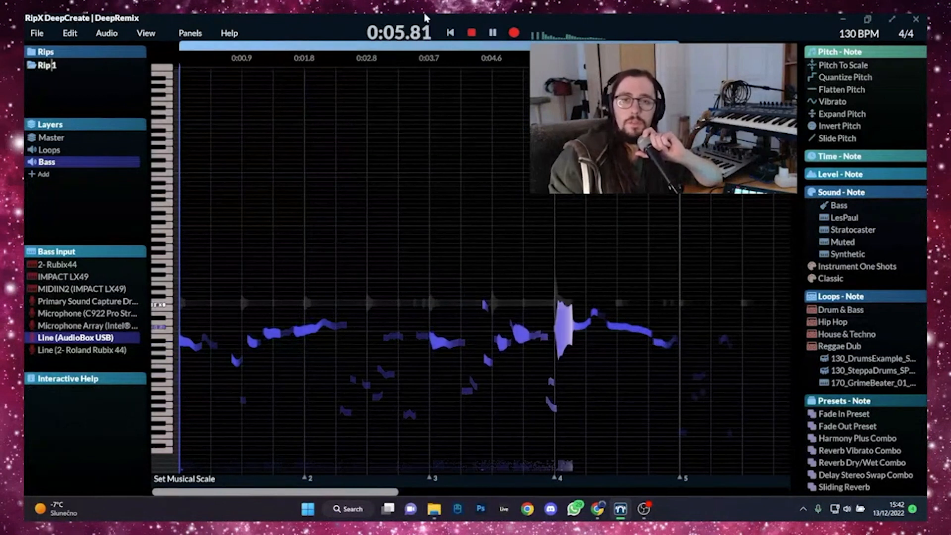
{"action": "left_click", "coordinate": [471, 32]}
- Delete the stray low notes below the bass line and the faint notes between bars 2 and 3
{"action": "left_click_drag", "start_coordinate": [223, 380], "coordinate": [678, 447]}
{"action": "key", "text": "Delete"}
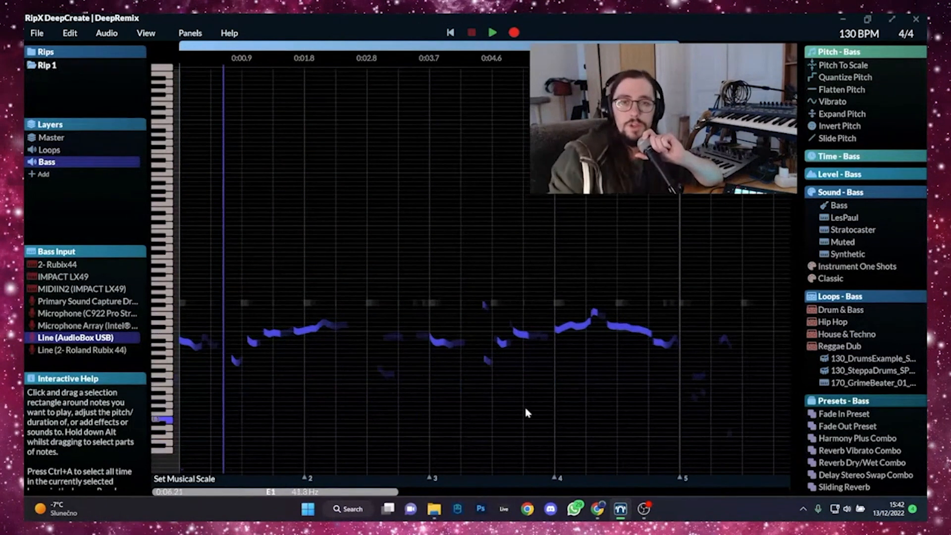
{"action": "left_click_drag", "start_coordinate": [386, 318], "coordinate": [395, 392]}
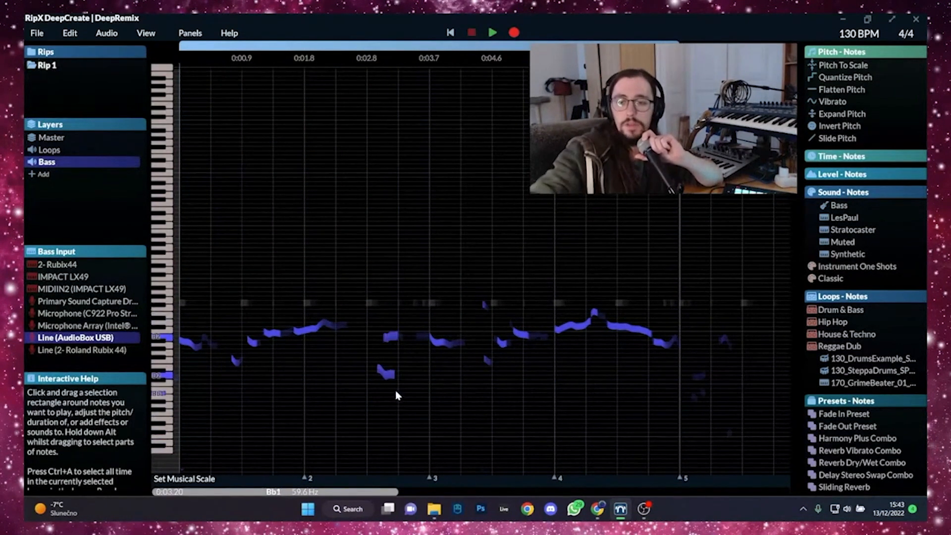
{"action": "key", "text": "Delete"}
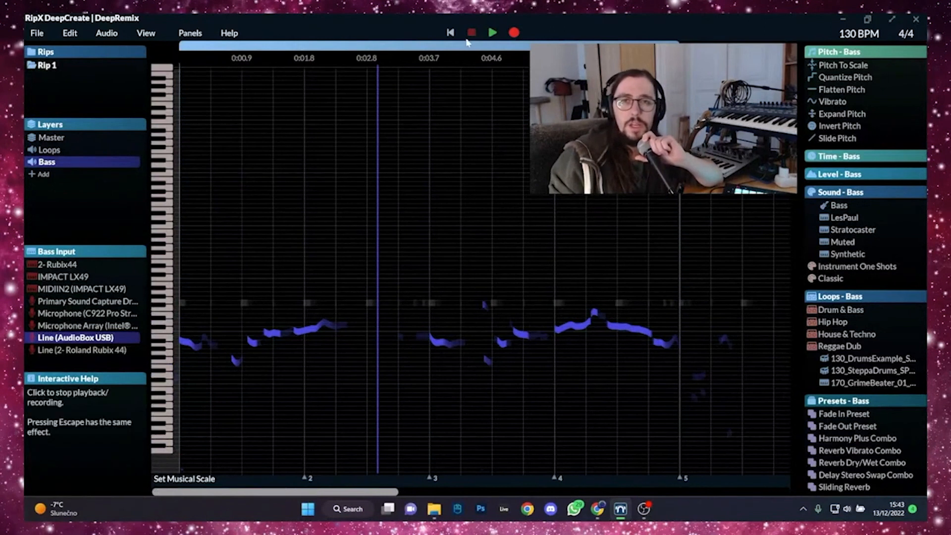
- Play back the bass line from the beginning and delete the leftover note fragments just before bar 3
{"action": "left_click", "coordinate": [450, 33]}
{"action": "left_click", "coordinate": [492, 32]}
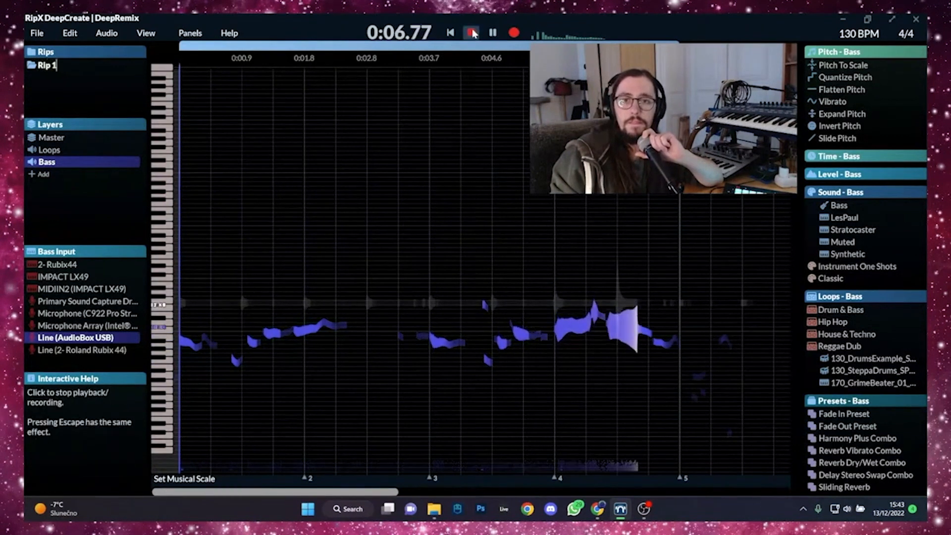
{"action": "left_click", "coordinate": [473, 33]}
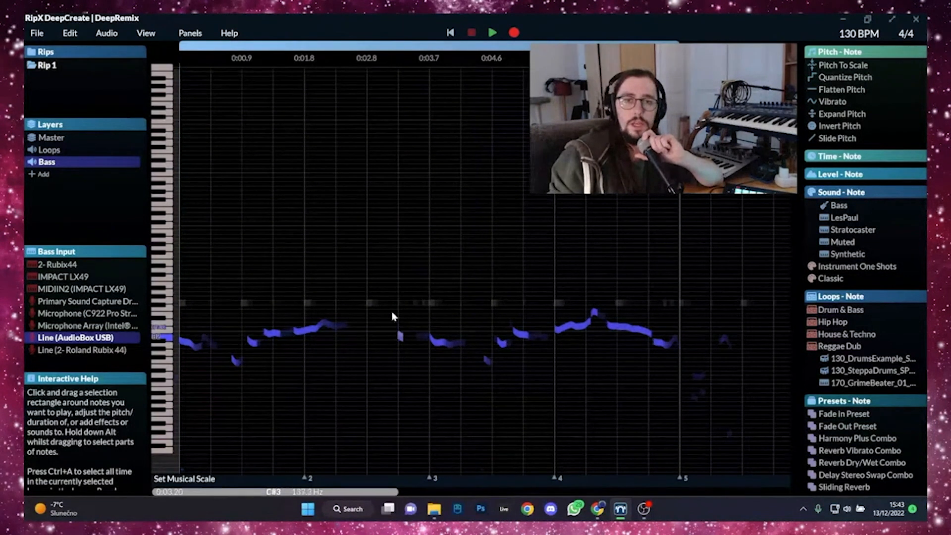
{"action": "left_click_drag", "start_coordinate": [398, 311], "coordinate": [420, 336]}
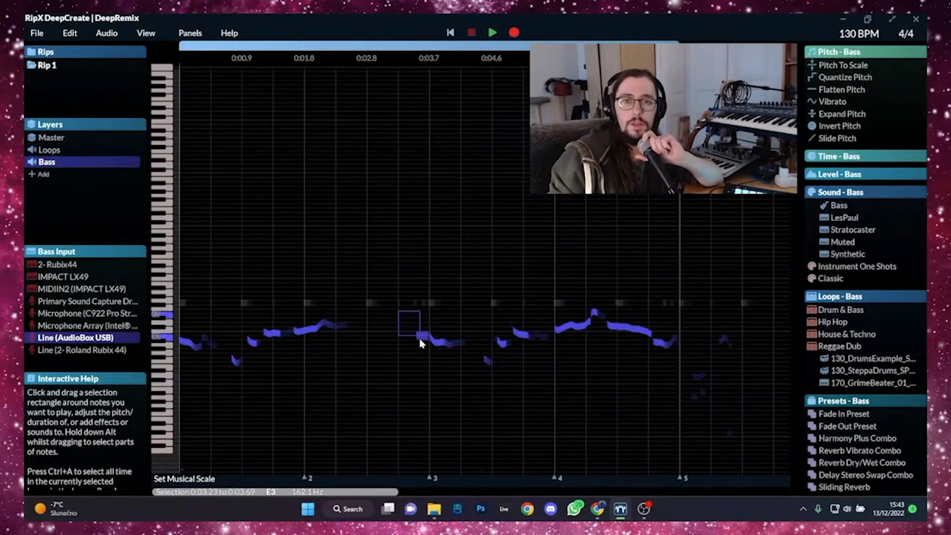
{"action": "left_click", "coordinate": [406, 310]}
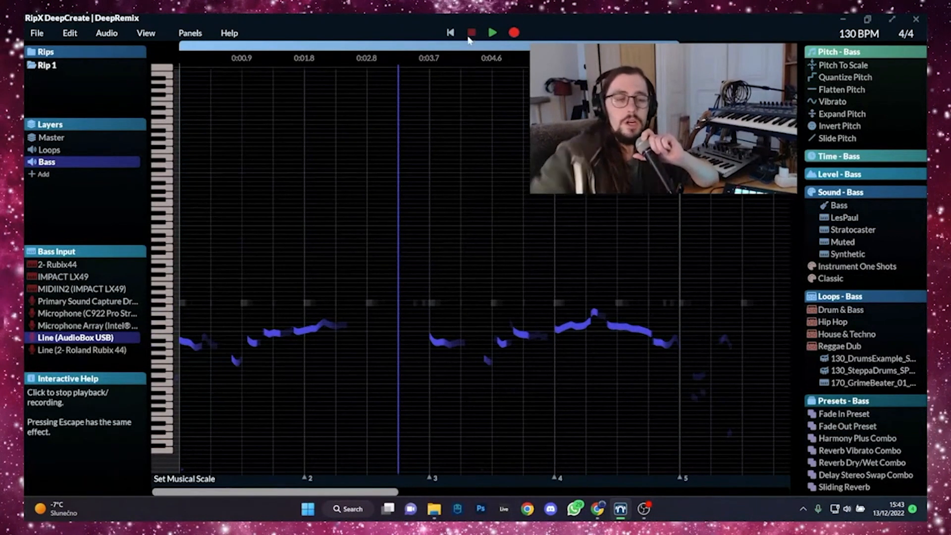
- Select all time in the Bass layer, apply Flatten Pitch, set Quantize Pitch to 63% and play it from the beginning
{"action": "key", "text": "ctrl+a"}
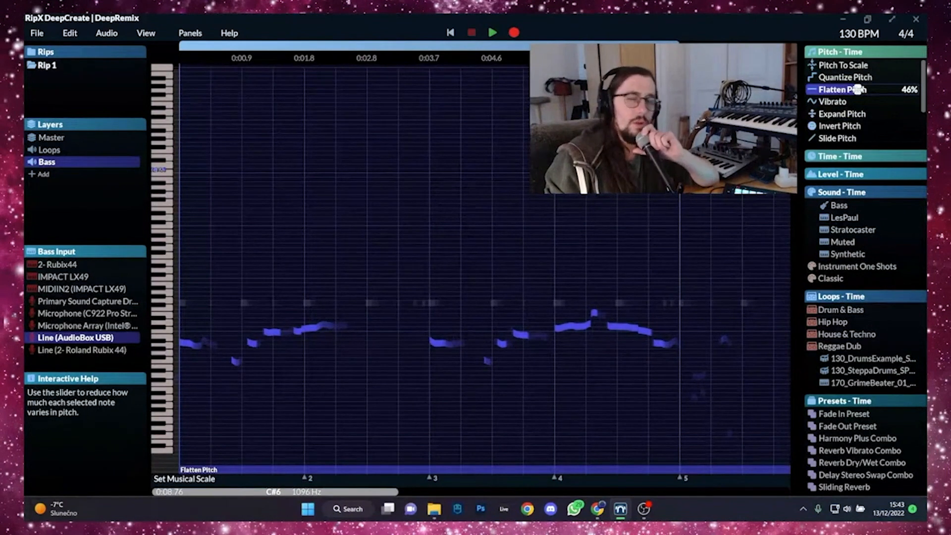
{"action": "left_click_drag", "start_coordinate": [856, 89], "coordinate": [881, 92]}
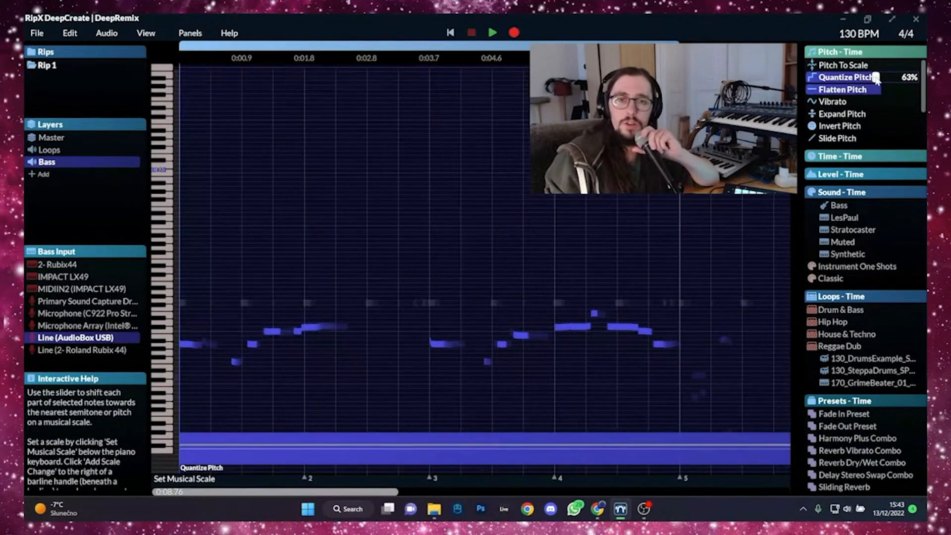
{"action": "left_click", "coordinate": [453, 33]}
{"action": "left_click", "coordinate": [492, 33]}
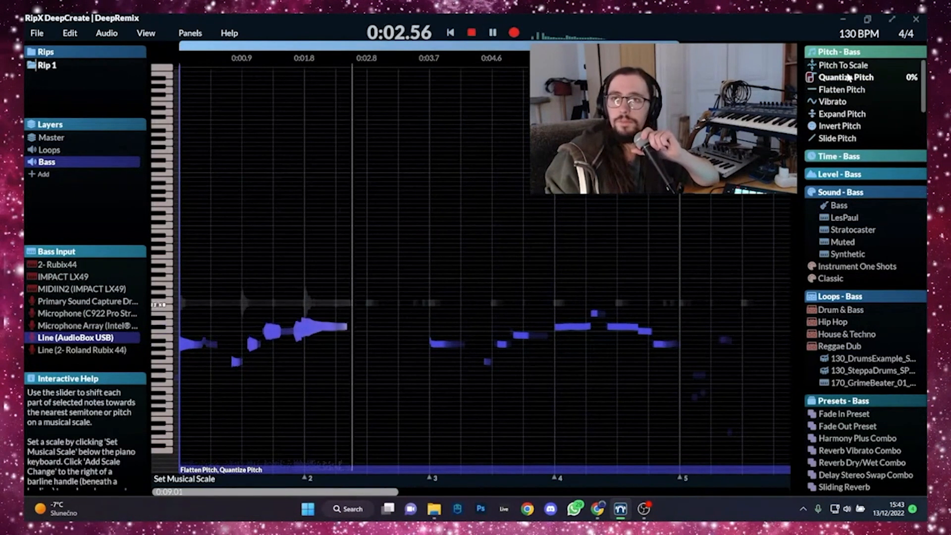
- Apply Quantize Pitch and 25% Flatten Pitch to the whole Bass layer during playback, and stop playback
{"action": "left_click_drag", "start_coordinate": [811, 77], "coordinate": [837, 87]}
{"action": "left_click", "coordinate": [822, 90]}
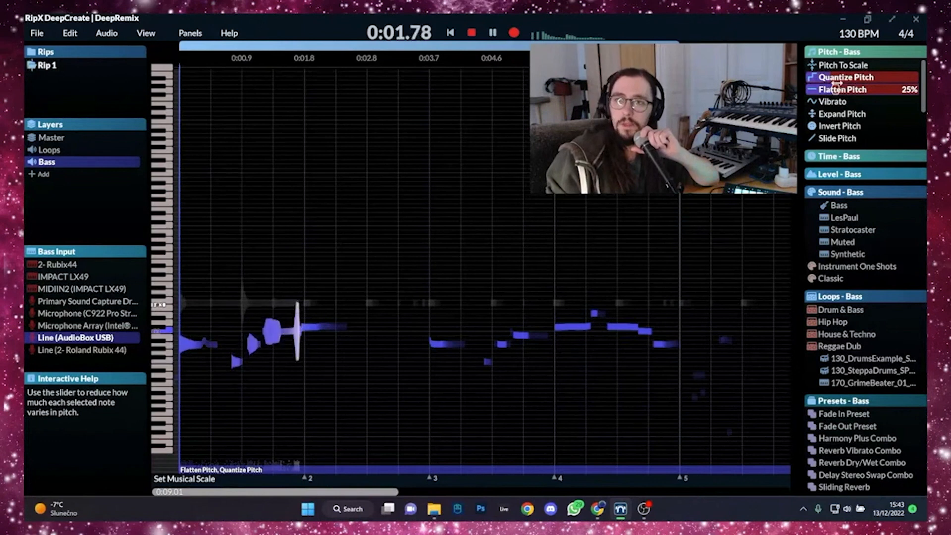
{"action": "left_click", "coordinate": [471, 32]}
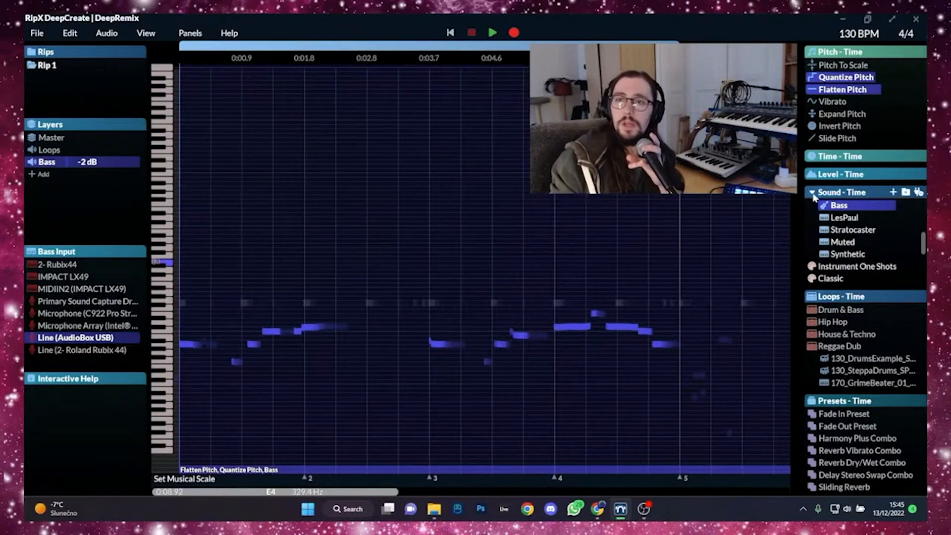
- Try the replacement Bass sound at 64% on the selected time and raise it to 100%
{"action": "mouse_move", "coordinate": [852, 208]}
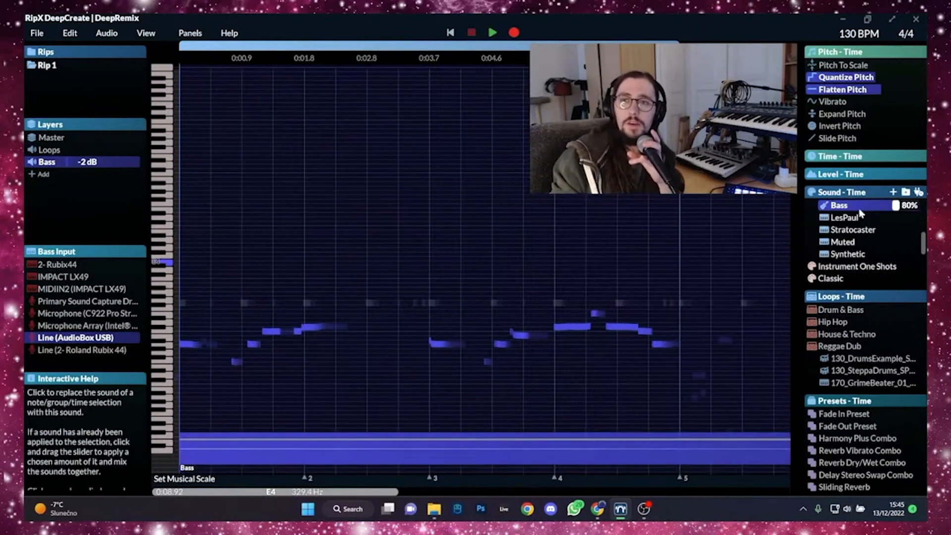
{"action": "mouse_move", "coordinate": [895, 205]}
{"action": "left_mouse_down"}
{"action": "mouse_move", "coordinate": [865, 207]}
{"action": "mouse_move", "coordinate": [891, 207]}
{"action": "mouse_move", "coordinate": [872, 207]}
{"action": "mouse_move", "coordinate": [880, 206]}
{"action": "left_mouse_up"}
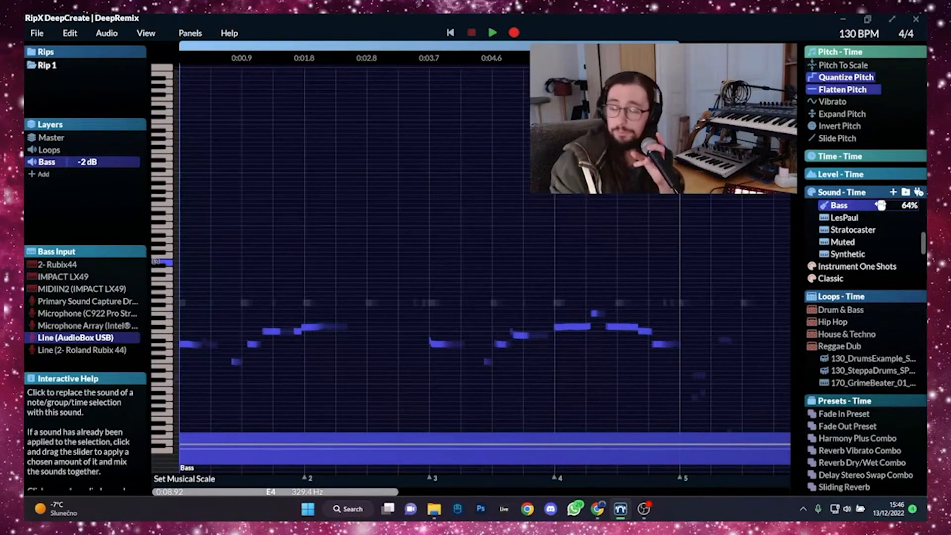
{"action": "left_click_drag", "start_coordinate": [881, 205], "coordinate": [919, 204]}
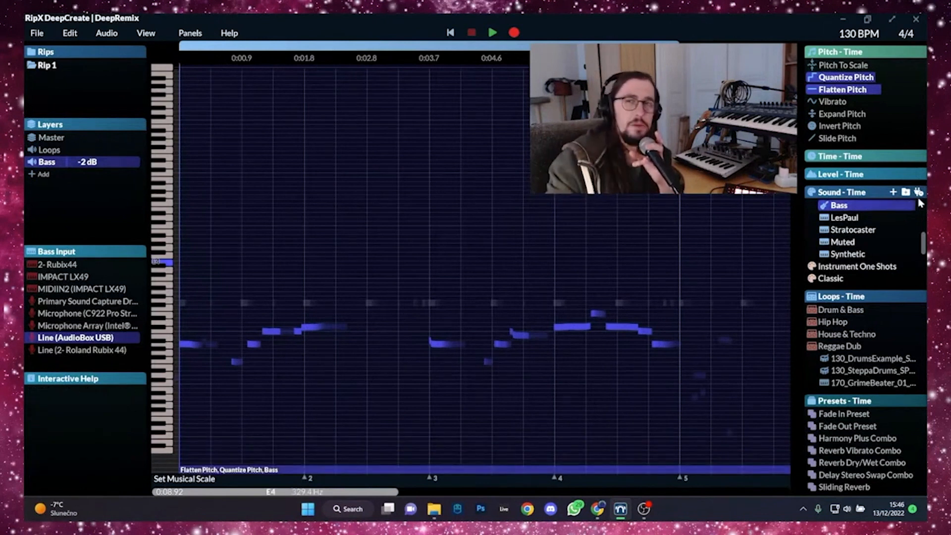
- Select all time in the Bass layer again and play back the bass line with the replacement Bass sound
{"action": "left_click", "coordinate": [450, 33]}
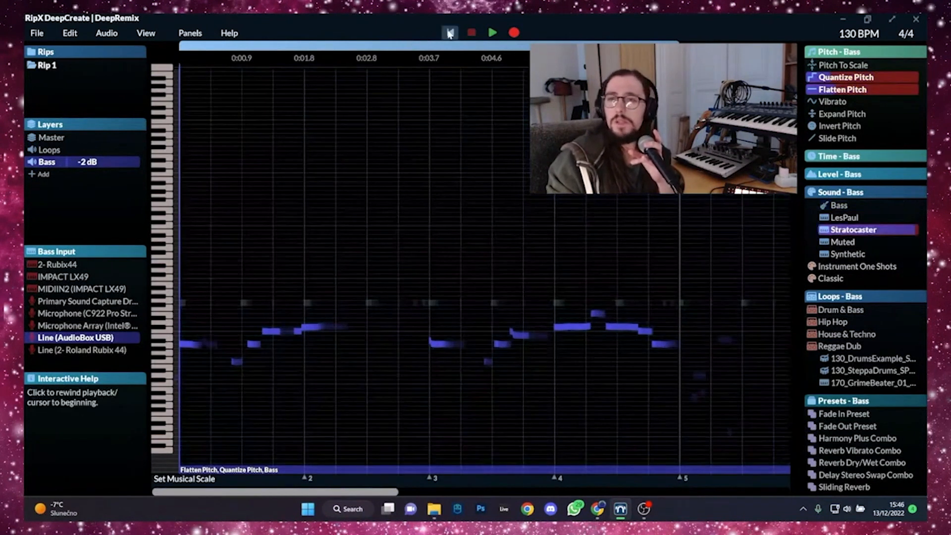
{"action": "left_click", "coordinate": [540, 197]}
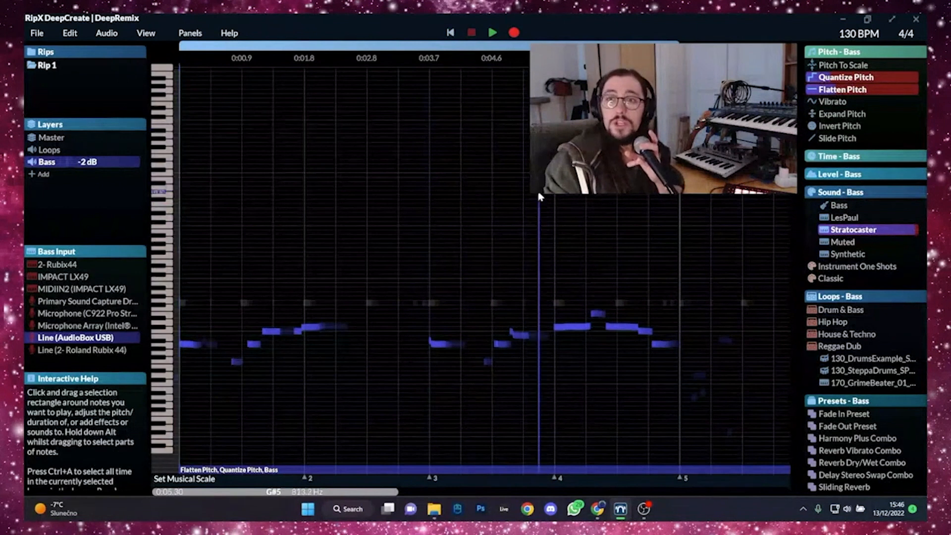
{"action": "key", "text": "ctrl+a"}
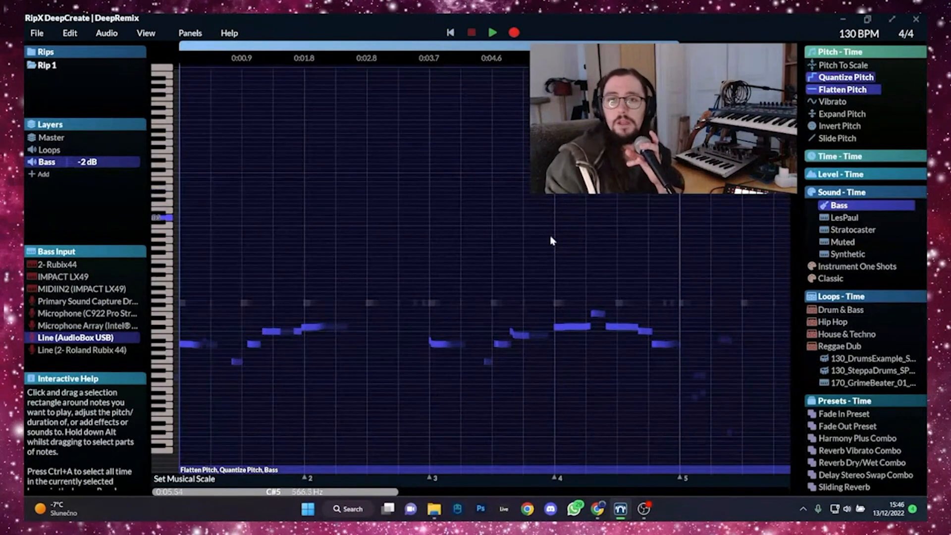
{"action": "mouse_move", "coordinate": [867, 211]}
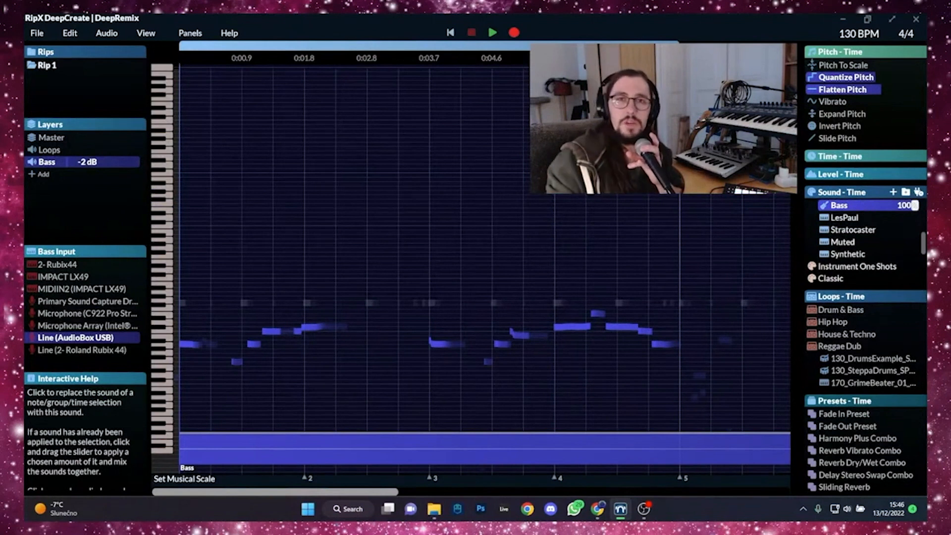
{"action": "left_click", "coordinate": [493, 34]}
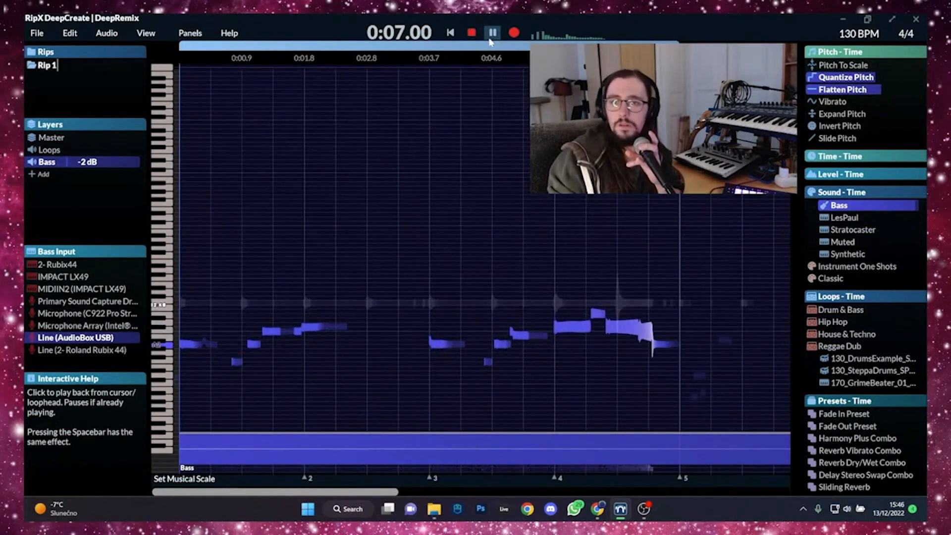
- Stop playback and apply a downward Slide Pitch to the long bass note midway between bars 4 and 5
{"action": "left_click", "coordinate": [475, 32]}
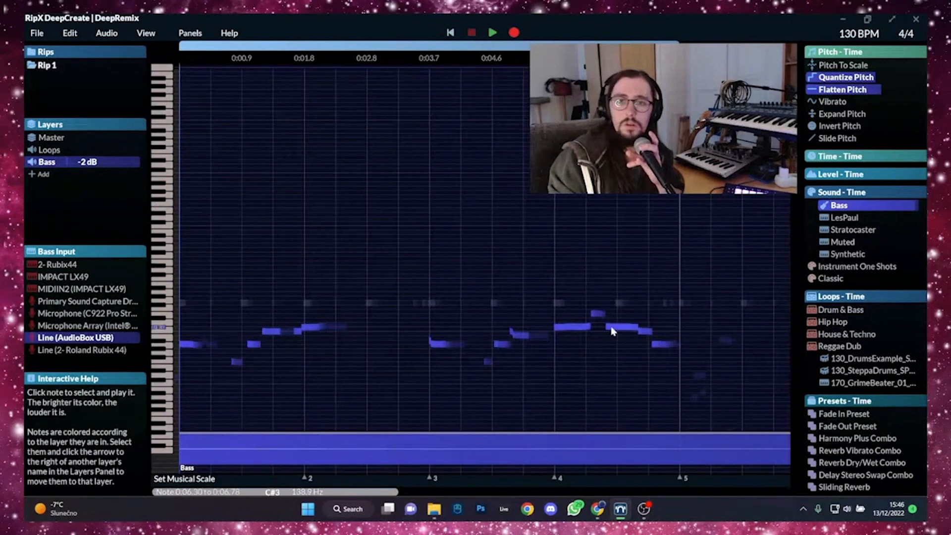
{"action": "left_click", "coordinate": [611, 328]}
{"action": "left_click", "coordinate": [830, 139]}
{"action": "left_click_drag", "start_coordinate": [831, 139], "coordinate": [861, 140]}
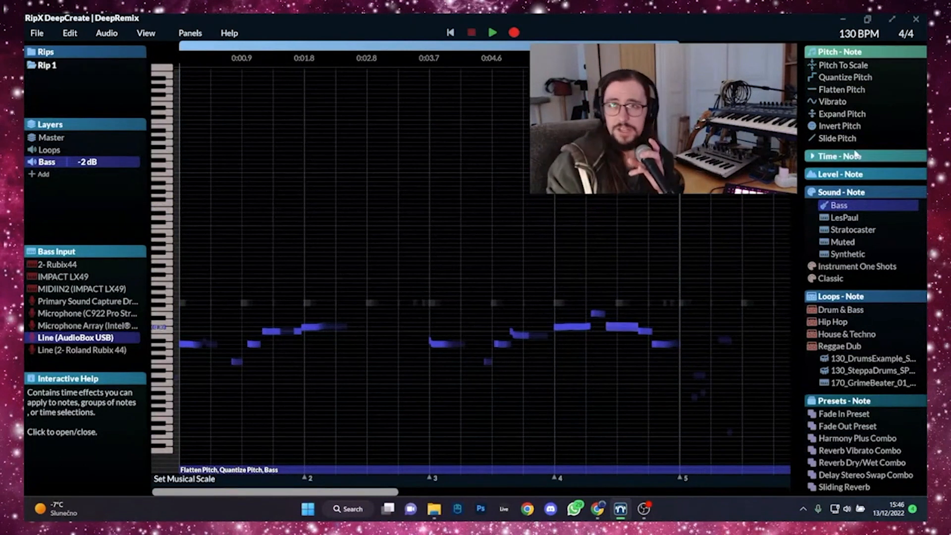
{"action": "left_click", "coordinate": [849, 139]}
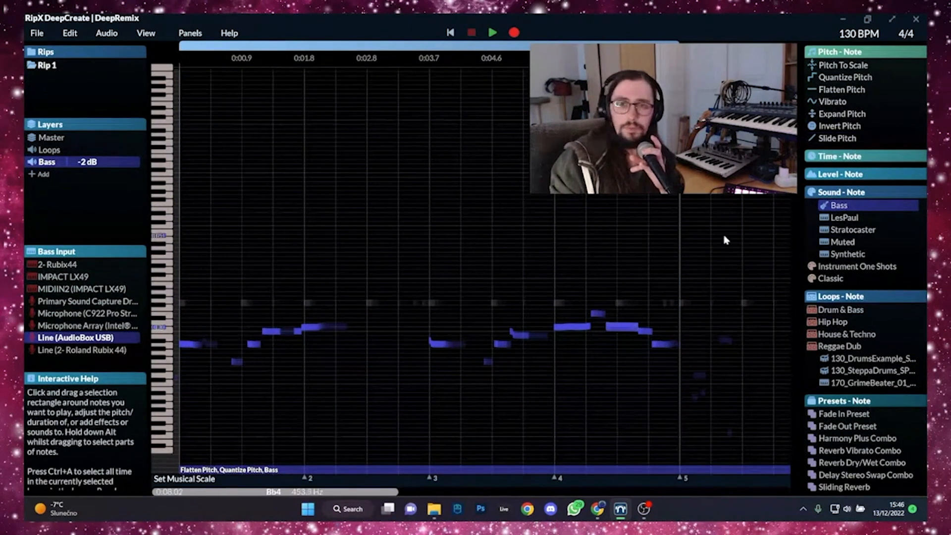
{"action": "left_click", "coordinate": [849, 139]}
{"action": "left_click", "coordinate": [849, 139]}
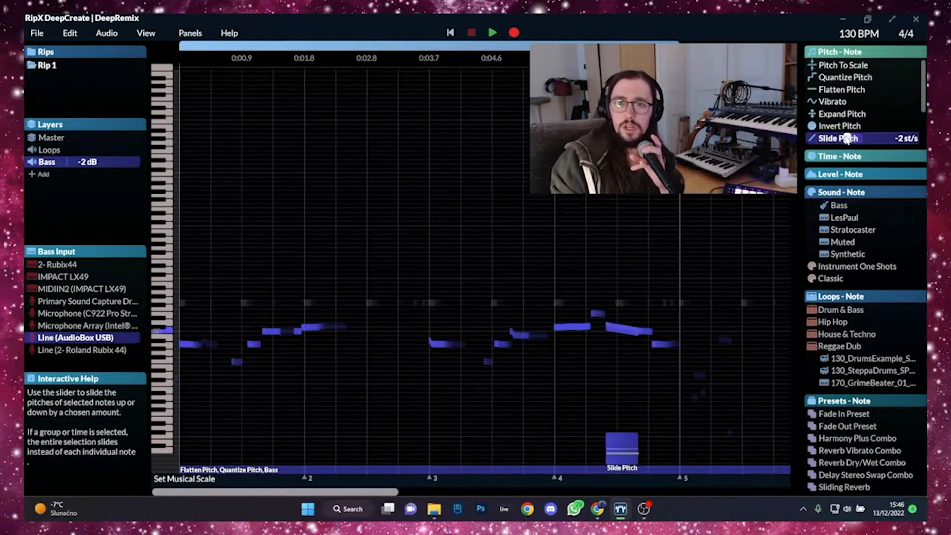
- Apply a Slide Pitch of -3 st/s to the short highest note after bar 4, and slide the short note following the long one downward
{"action": "left_click", "coordinate": [600, 316]}
{"action": "left_click", "coordinate": [845, 138]}
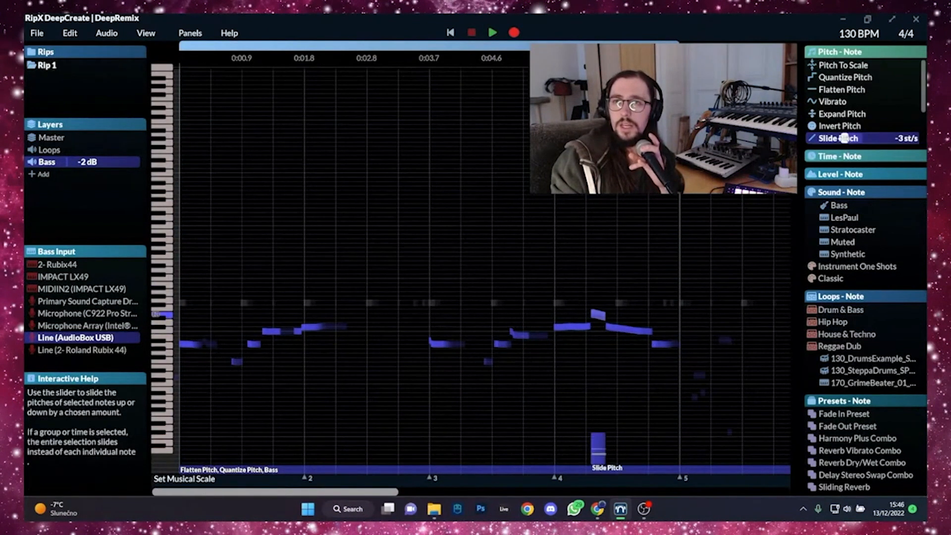
{"action": "left_click", "coordinate": [646, 332]}
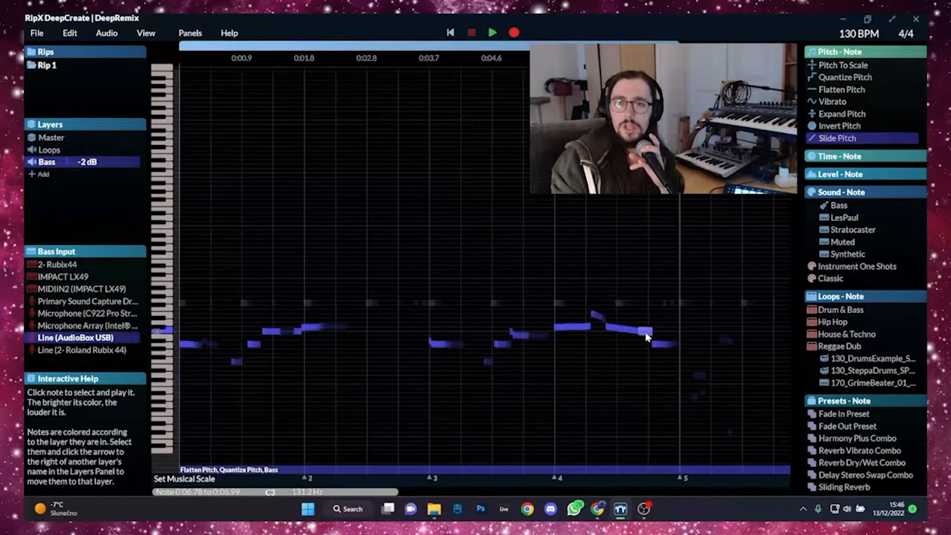
{"action": "left_click", "coordinate": [857, 138]}
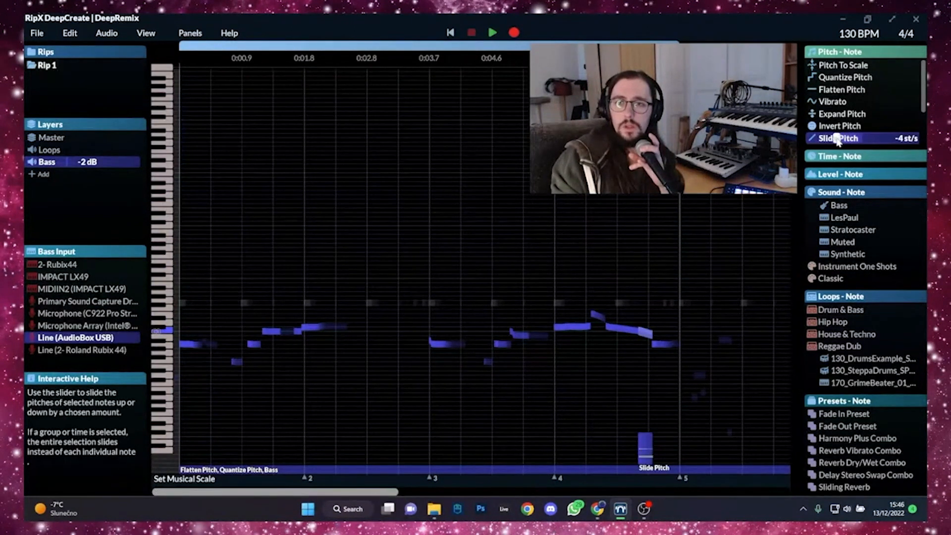
- Play back the loop from the beginning to check the bass line with its pitch slides, and stop playback
{"action": "left_click", "coordinate": [491, 35]}
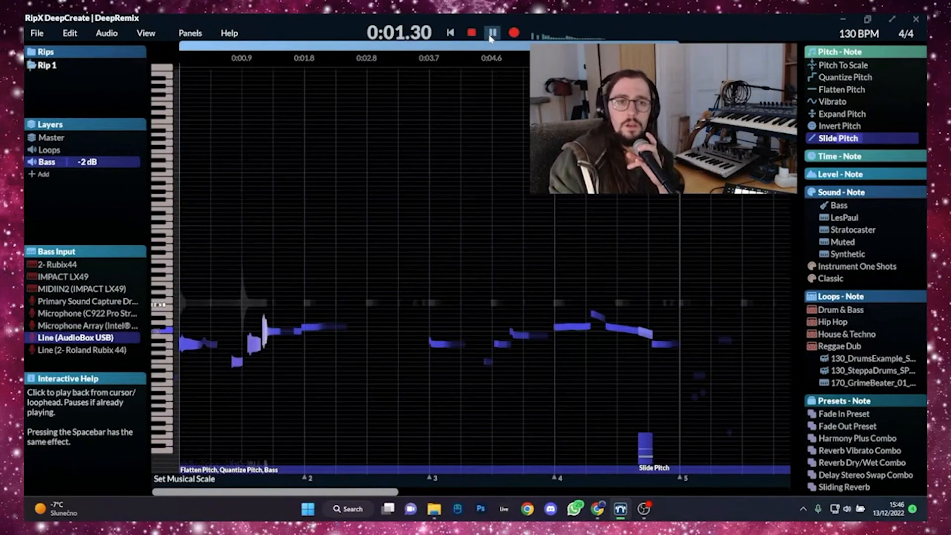
{"action": "left_click", "coordinate": [477, 34]}
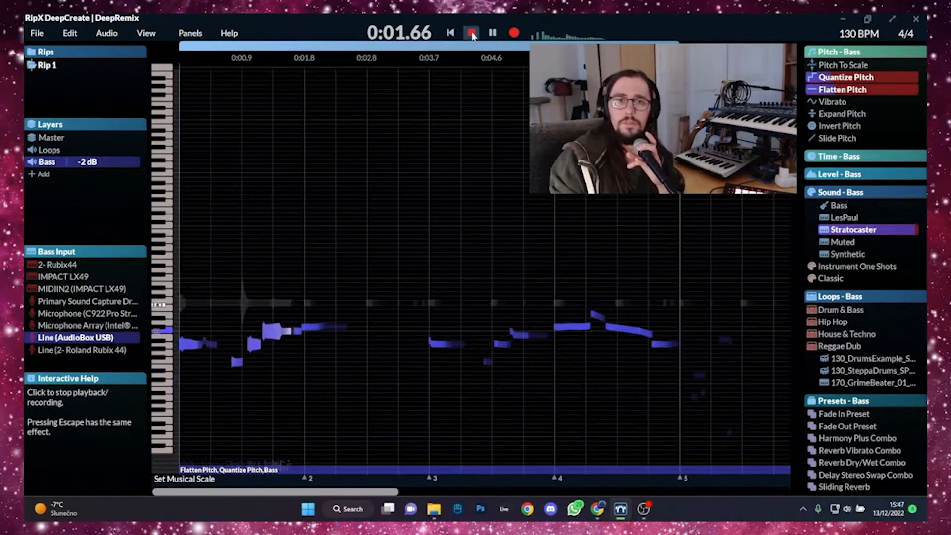
{"action": "left_click", "coordinate": [472, 33]}
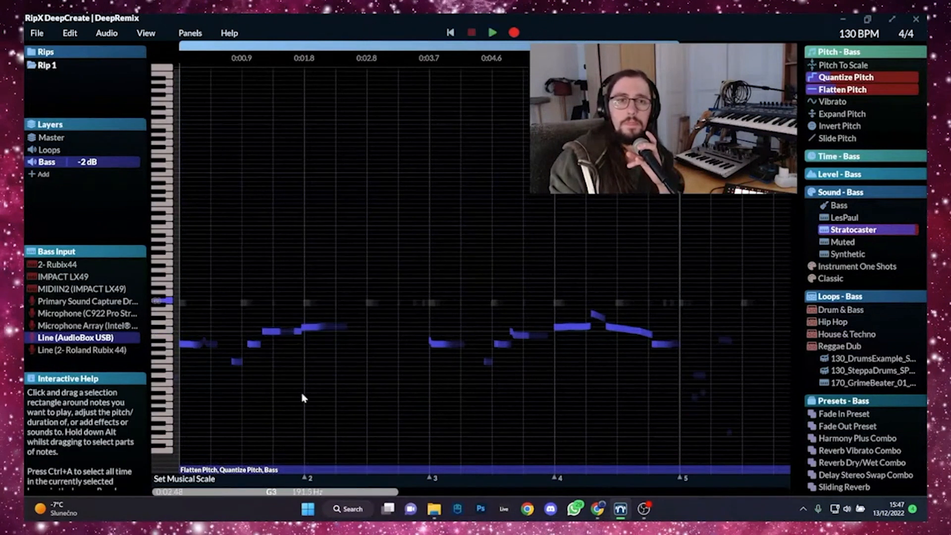
- Join the two adjoining bass notes just before bar 2, slide the pitch up by +1 st/s and play it back
{"action": "left_click", "coordinate": [299, 332]}
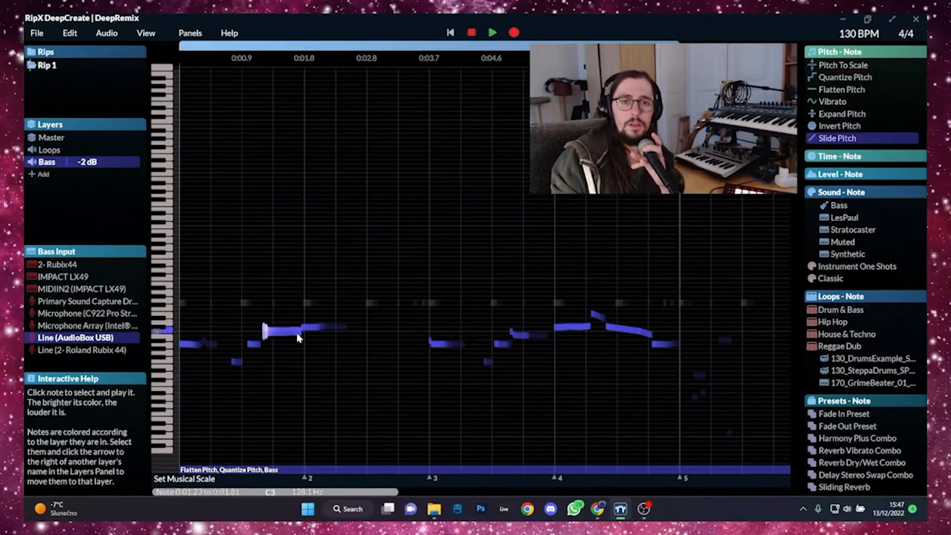
{"action": "left_click", "coordinate": [864, 138]}
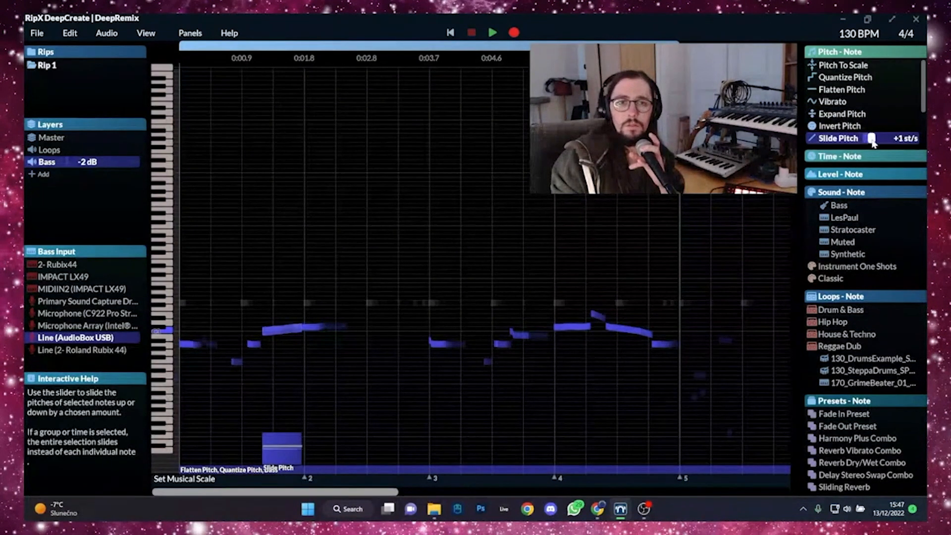
{"action": "left_click", "coordinate": [492, 33]}
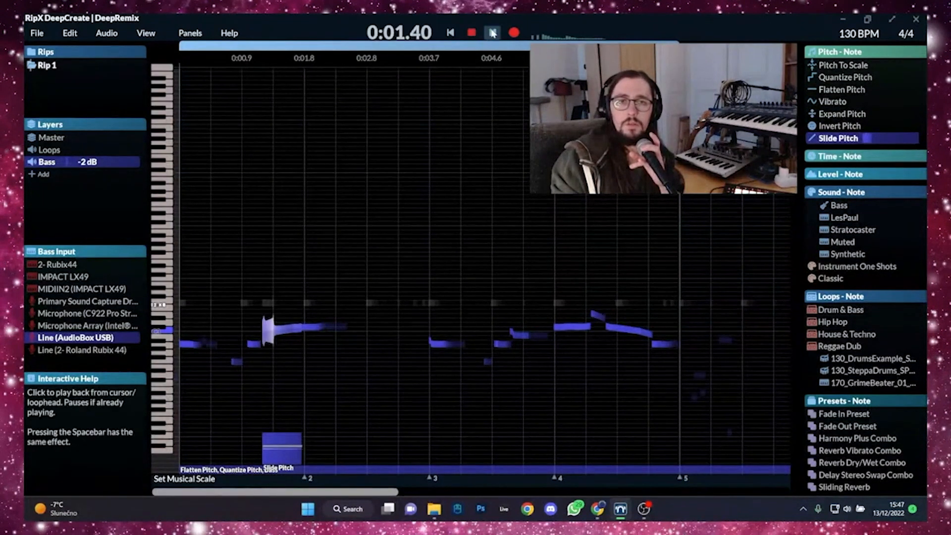
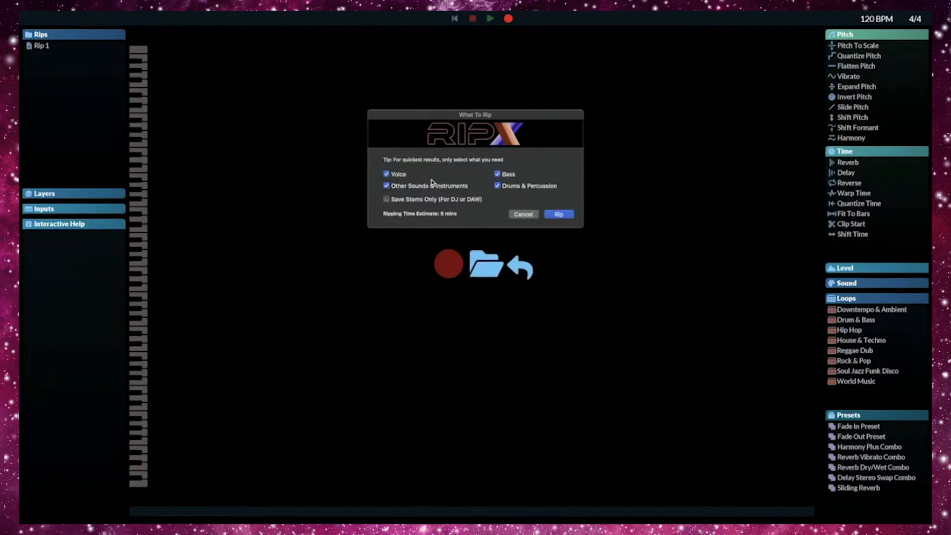
- Rip the song into voice, bass, drums and other instruments, and audition individual notes of the opening chord
{"action": "left_click", "coordinate": [555, 215]}
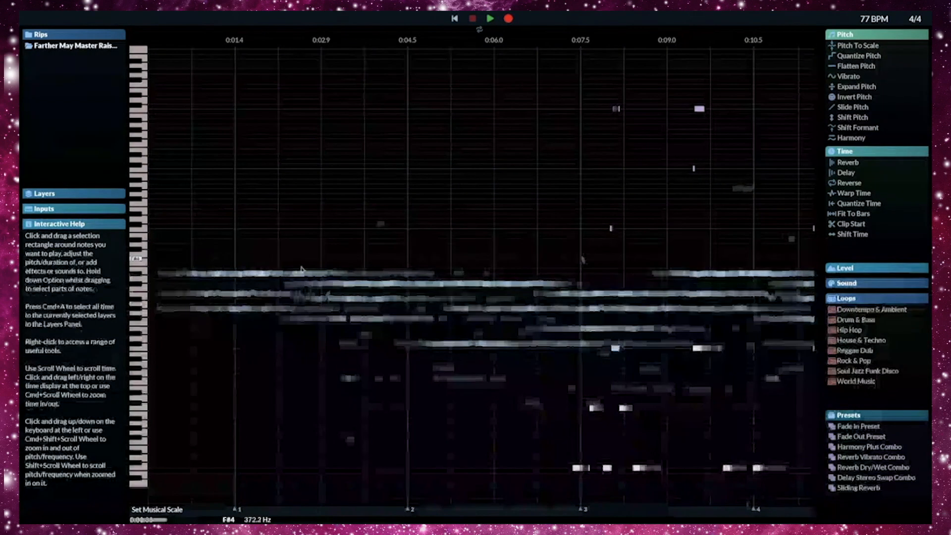
{"action": "left_click", "coordinate": [225, 274]}
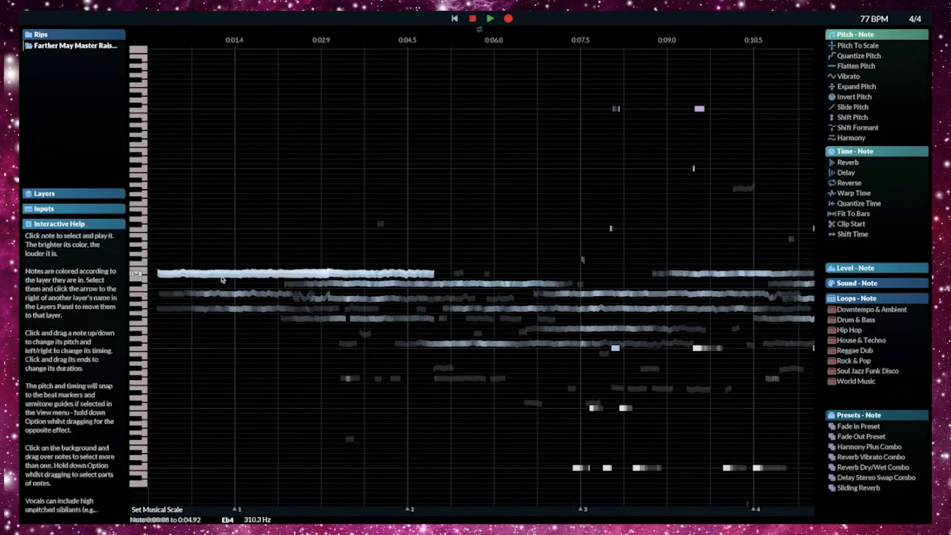
{"action": "left_click", "coordinate": [201, 296]}
{"action": "left_click", "coordinate": [200, 308]}
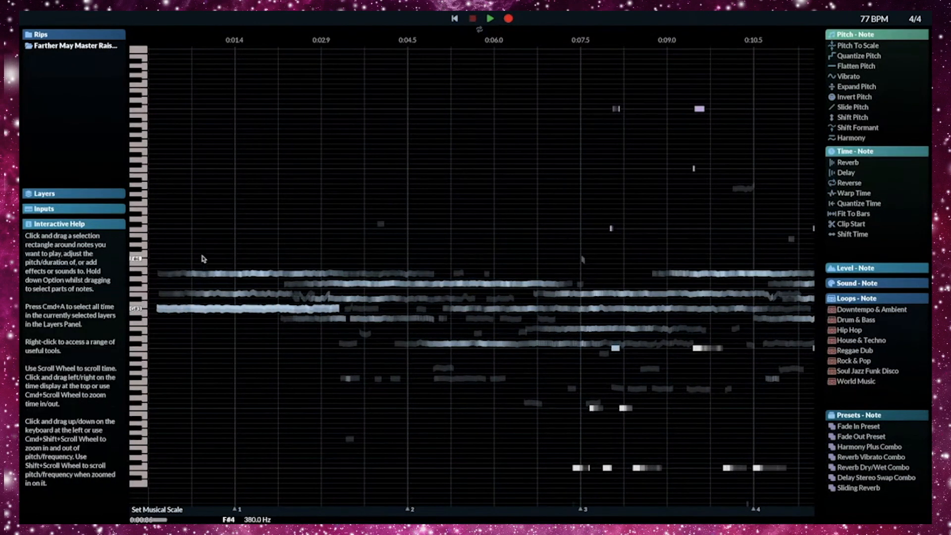
- Play the song's opening chord from the start and audition separate notes between the beginning and bar 2
{"action": "left_click_drag", "start_coordinate": [203, 259], "coordinate": [208, 333]}
{"action": "left_click", "coordinate": [156, 78]}
{"action": "key", "text": "space"}
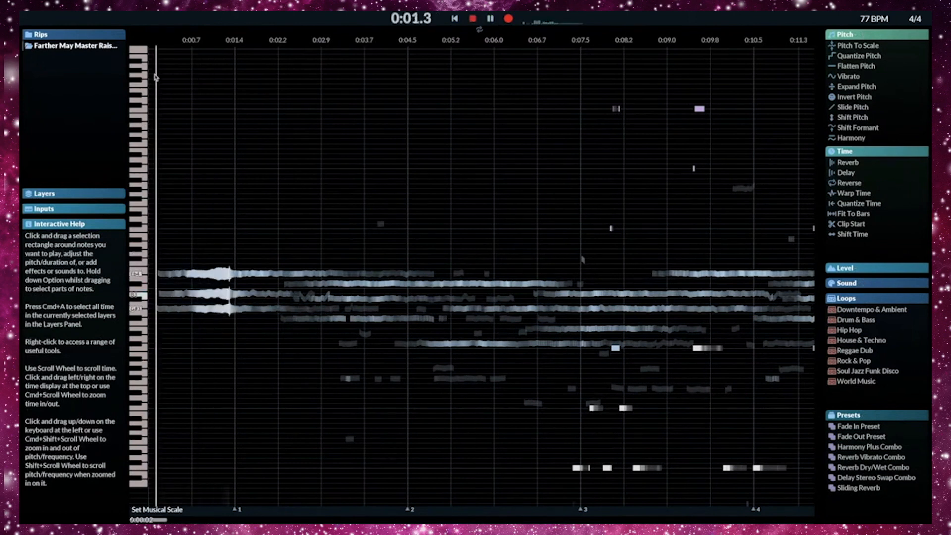
{"action": "left_click", "coordinate": [199, 273]}
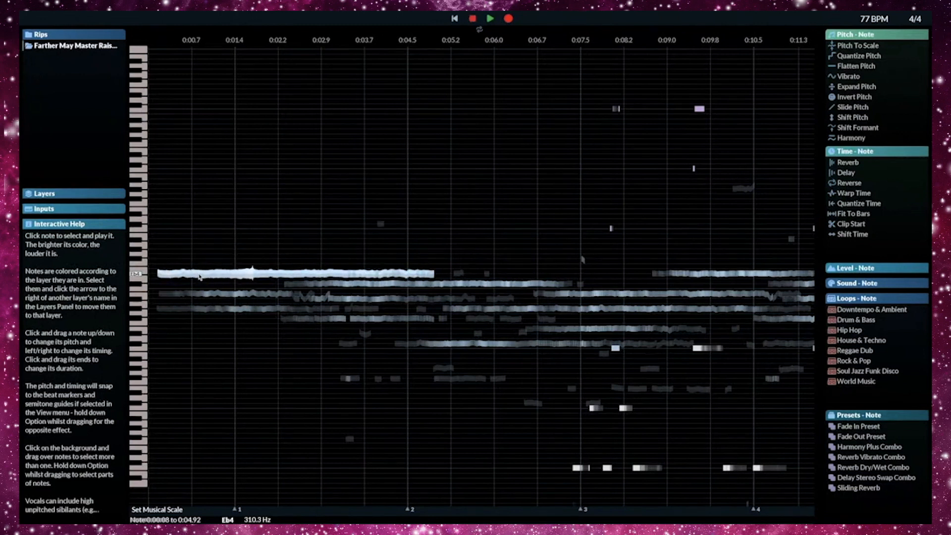
{"action": "left_click", "coordinate": [347, 297]}
{"action": "left_click", "coordinate": [347, 297]}
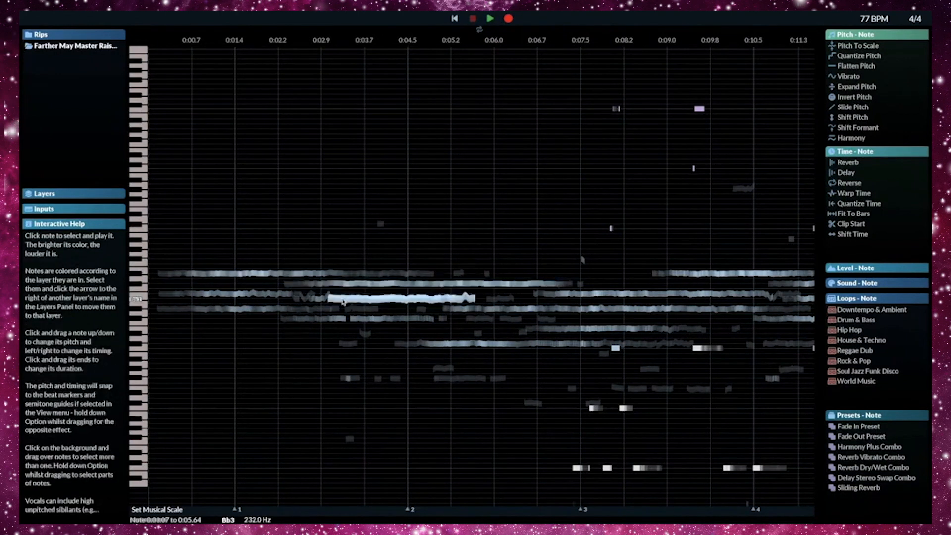
{"action": "left_click", "coordinate": [366, 320]}
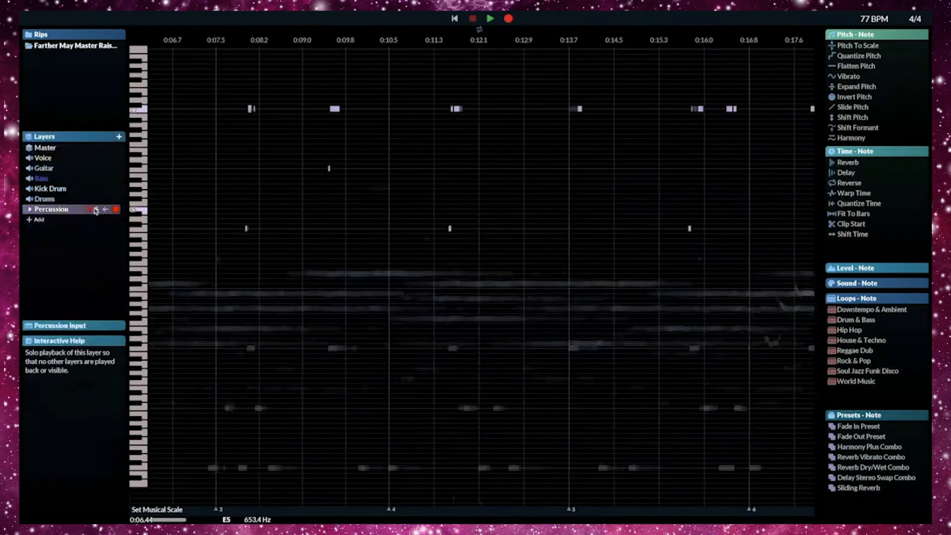
- Solo the Percussion layer and play it from just before bar 3
{"action": "left_click", "coordinate": [97, 209]}
{"action": "left_click", "coordinate": [204, 60]}
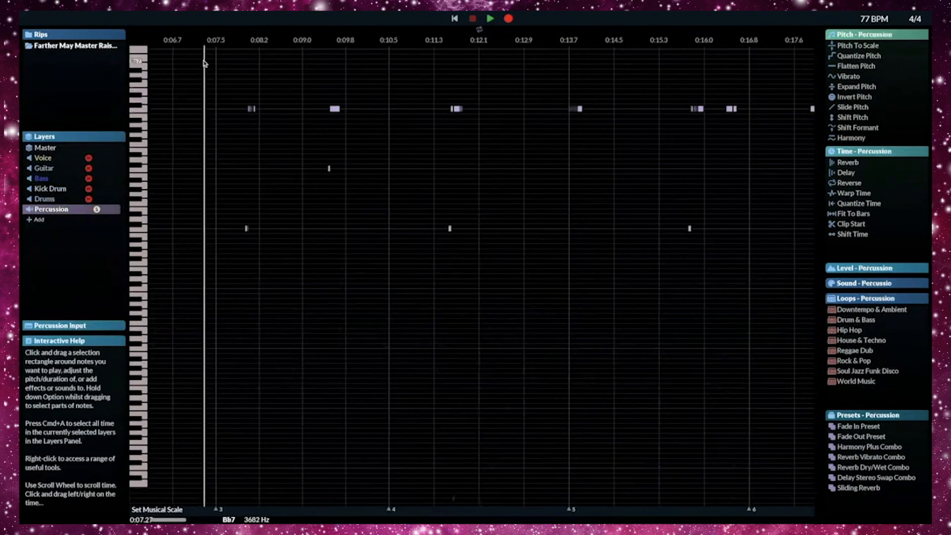
{"action": "key", "text": "space"}
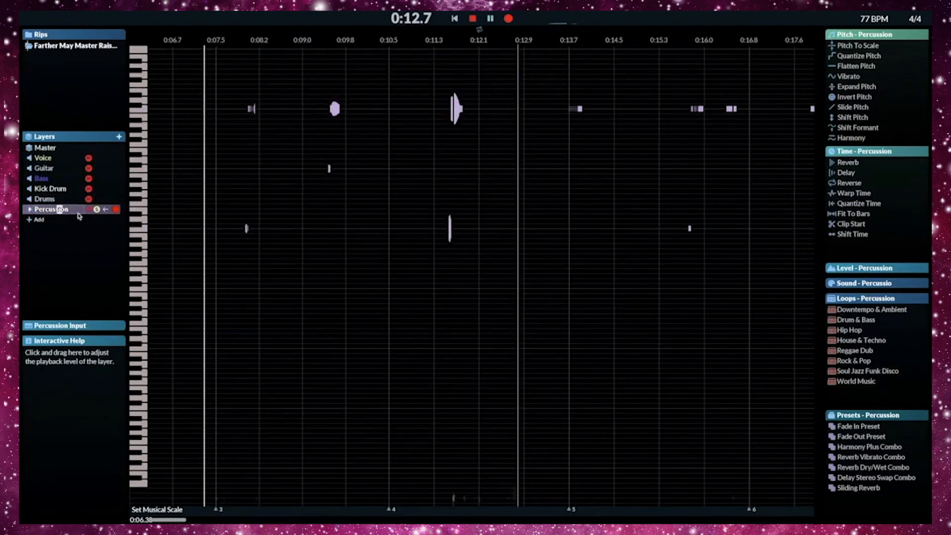
- Solo the Kick Drum layer to hear it alone, stop playback, and bring all layers back
{"action": "left_click", "coordinate": [98, 189]}
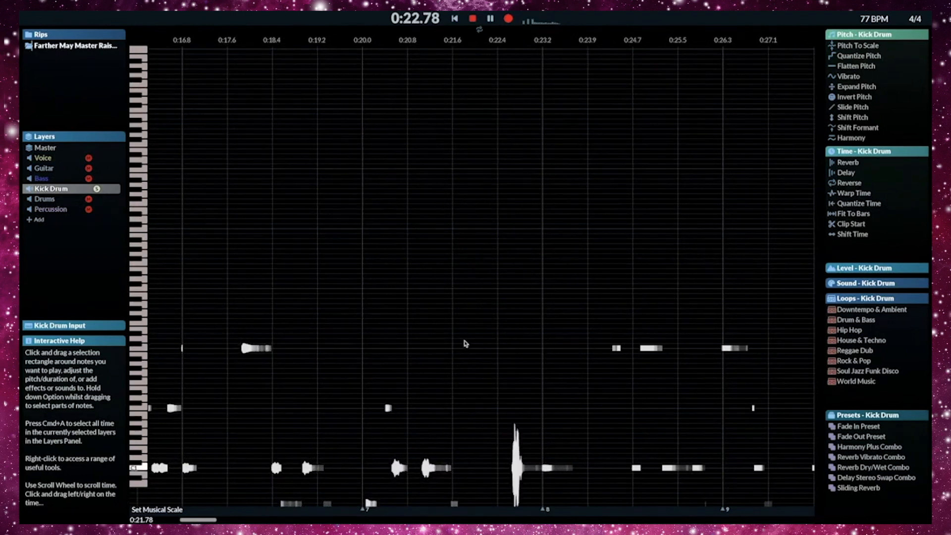
{"action": "key", "text": "space"}
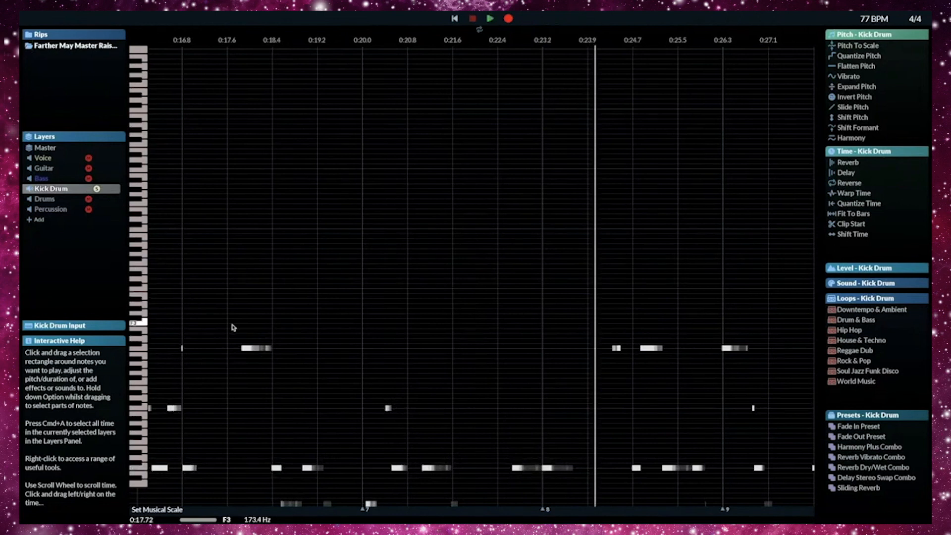
{"action": "scroll", "coordinate": [237, 319], "scroll_direction": "up", "scroll_amount": 3}
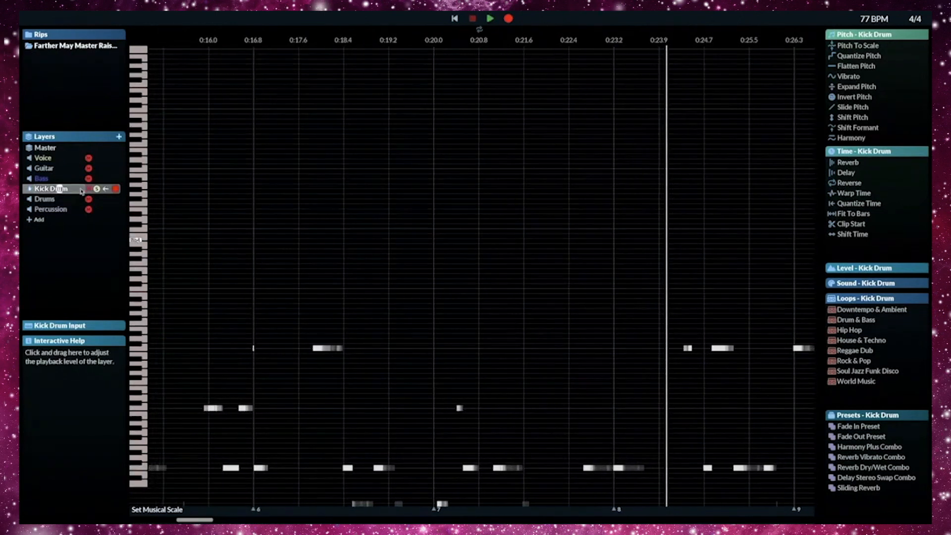
{"action": "left_click", "coordinate": [97, 189]}
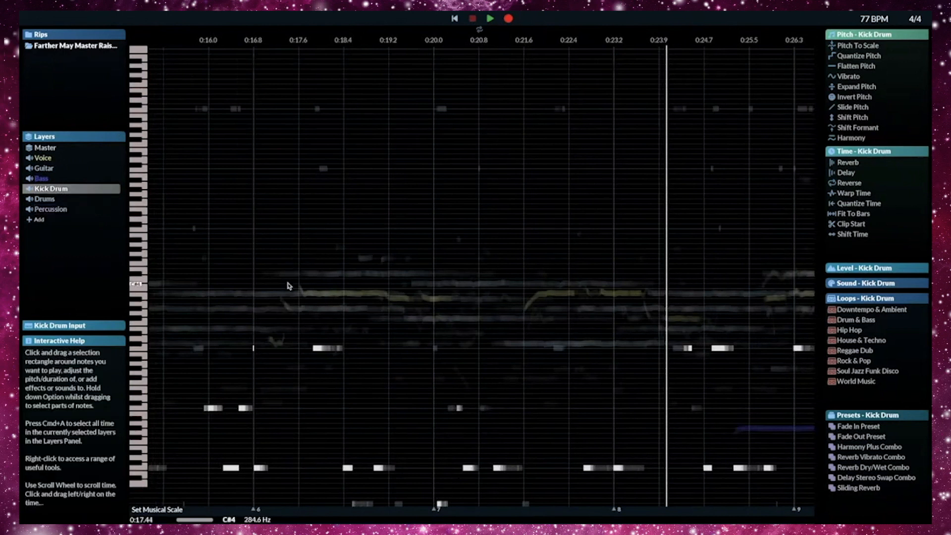
- Solo the Voice layer, play the vocals from the first phrase at bar 6, and stop playback
{"action": "scroll", "coordinate": [291, 285], "scroll_direction": "up", "scroll_amount": 15}
{"action": "left_click", "coordinate": [97, 158]}
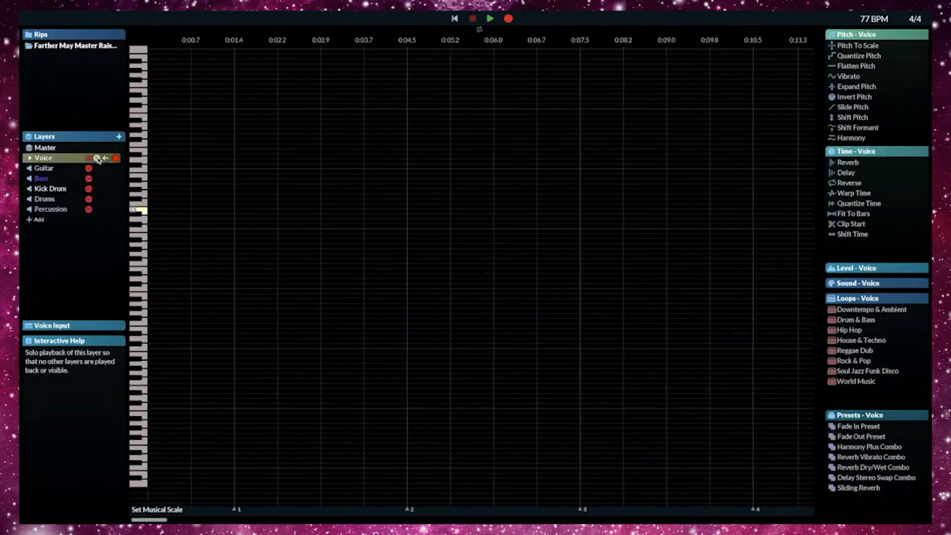
{"action": "scroll", "coordinate": [411, 308], "scroll_direction": "down", "scroll_amount": 15}
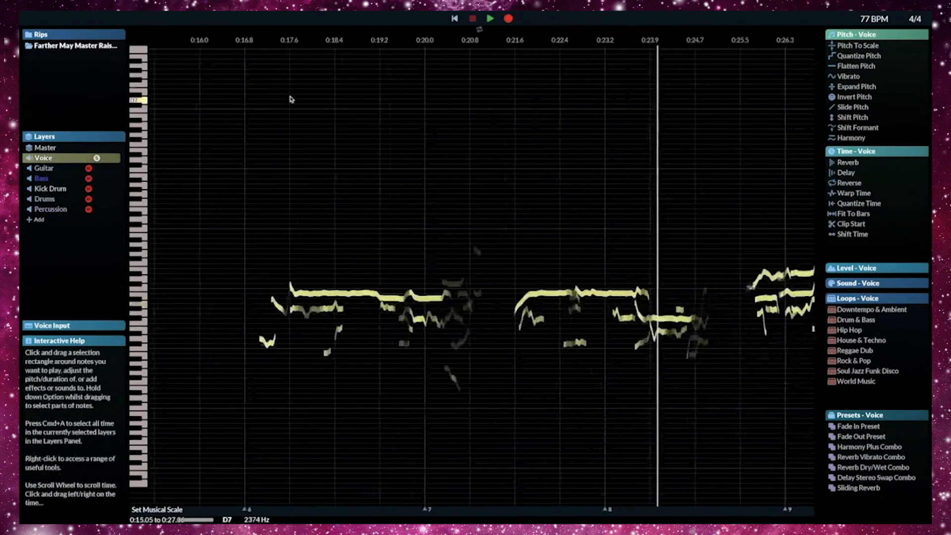
{"action": "left_click", "coordinate": [258, 136]}
{"action": "key", "text": "space"}
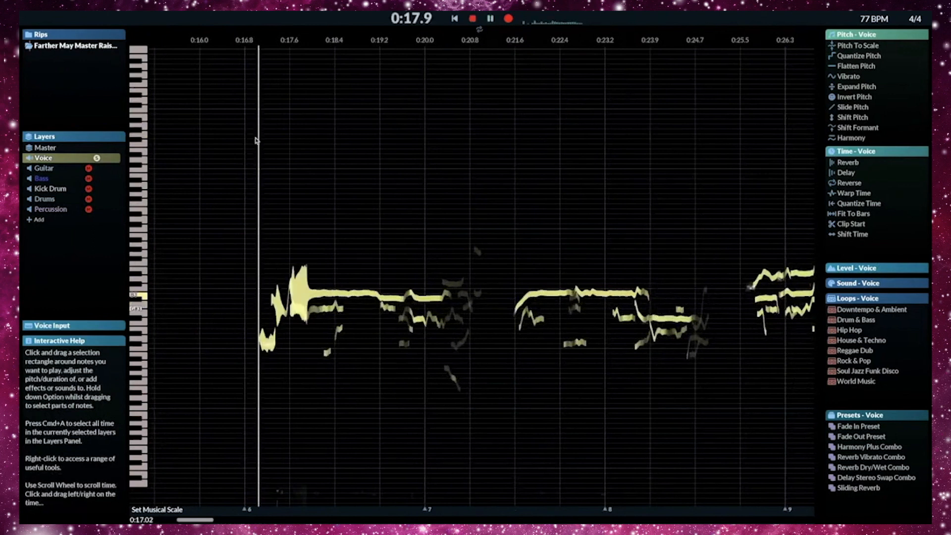
{"action": "scroll", "coordinate": [408, 212], "scroll_direction": "down", "scroll_amount": 1}
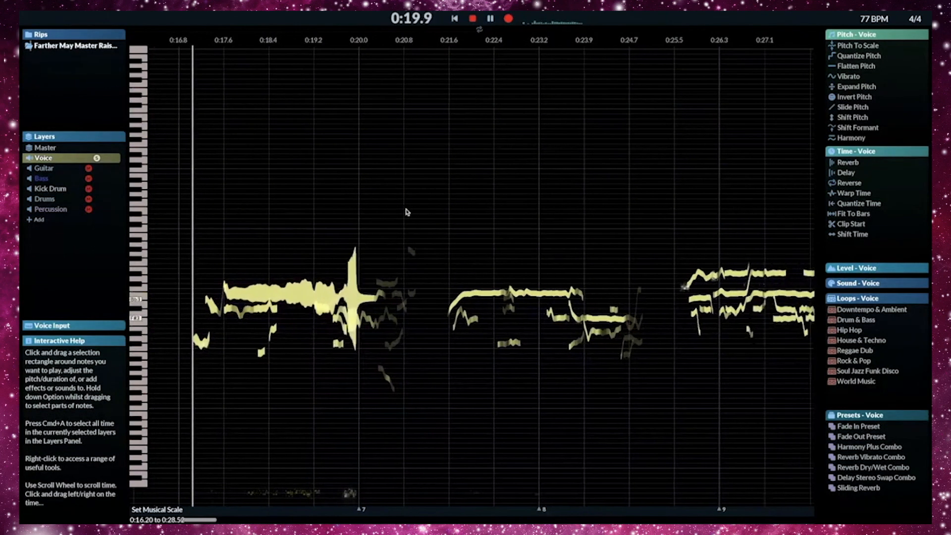
{"action": "scroll", "coordinate": [405, 214], "scroll_direction": "down", "scroll_amount": 2}
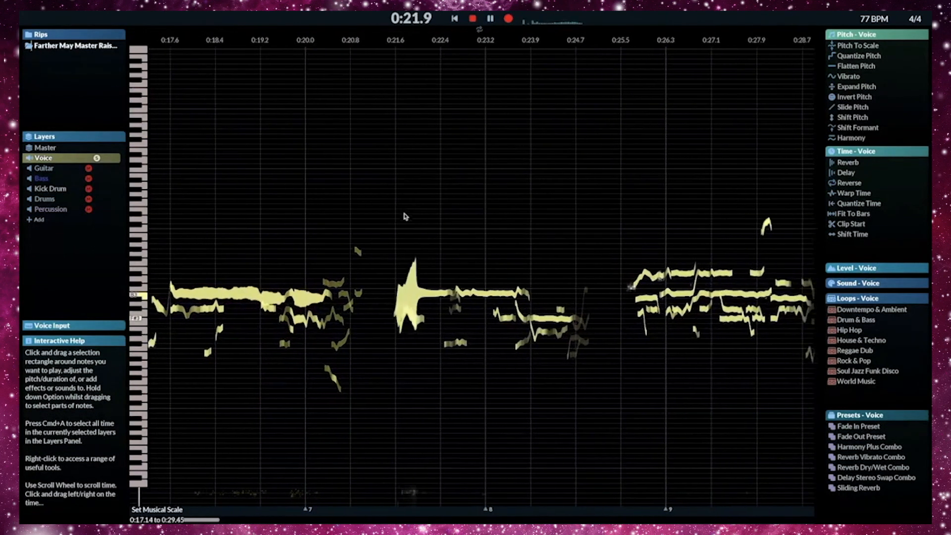
{"action": "scroll", "coordinate": [405, 217], "scroll_direction": "down", "scroll_amount": 6}
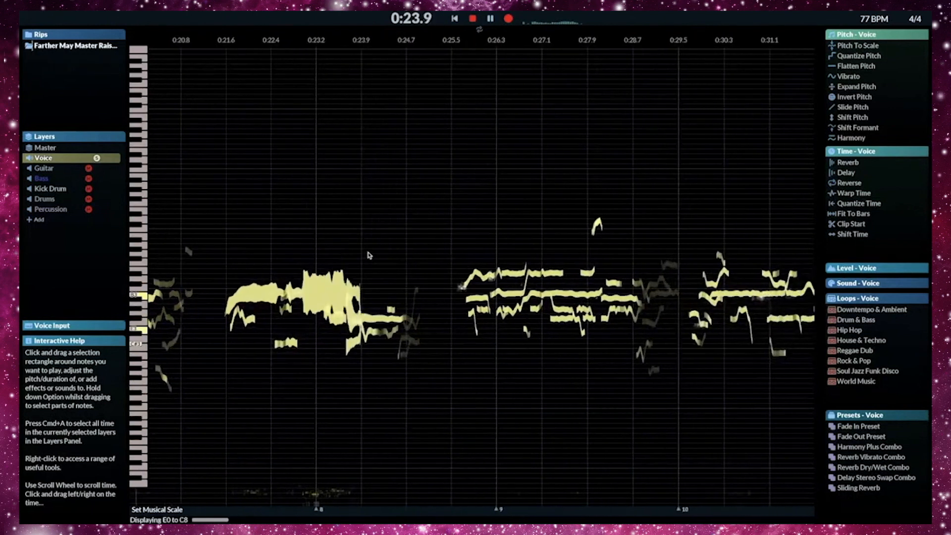
{"action": "scroll", "coordinate": [368, 254], "scroll_direction": "down", "scroll_amount": 12}
{"action": "key", "text": "space"}
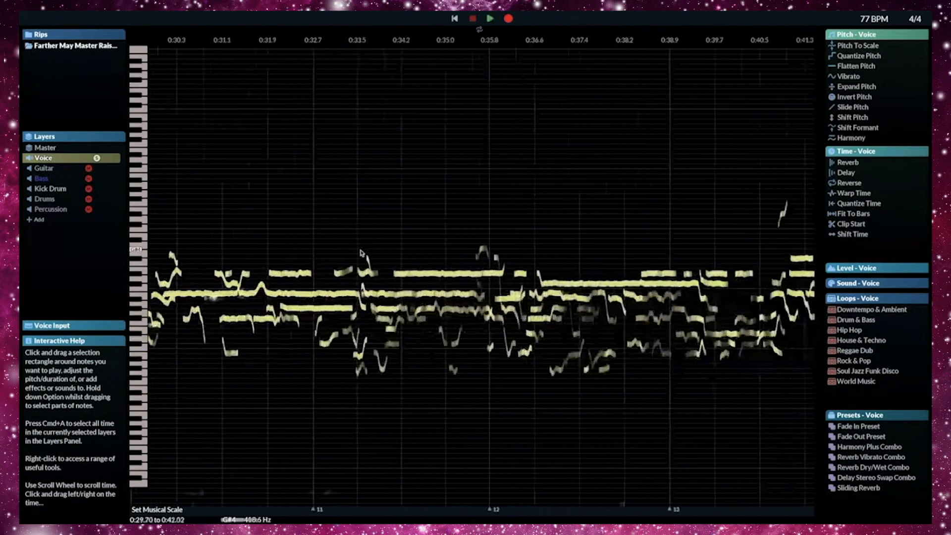
- Play the layered vocals between bars 12 and 13 to look for a phrase worth looping
{"action": "left_click", "coordinate": [453, 223]}
{"action": "key", "text": "space"}
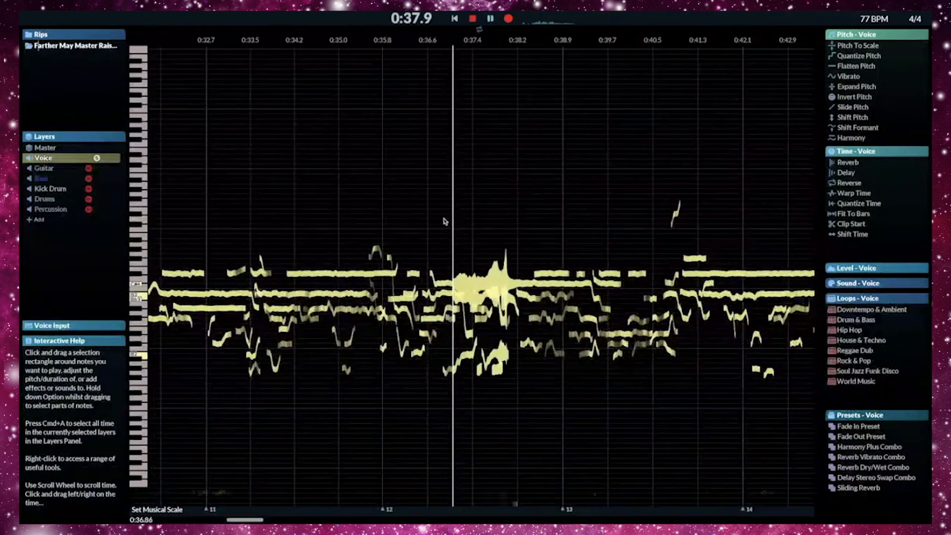
{"action": "scroll", "coordinate": [442, 221], "scroll_direction": "down", "scroll_amount": 2}
{"action": "left_click", "coordinate": [252, 201]}
{"action": "scroll", "coordinate": [216, 193], "scroll_direction": "up", "scroll_amount": 2}
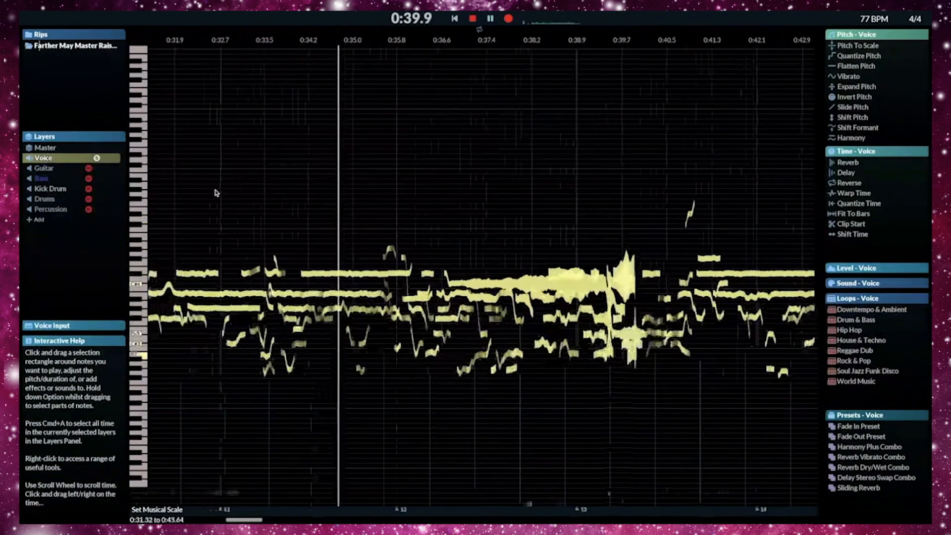
{"action": "left_click", "coordinate": [217, 193]}
{"action": "key", "text": "space"}
- Play the vocals from bar 11 and again from just after it to find where the phrase starts
{"action": "key", "text": "space"}
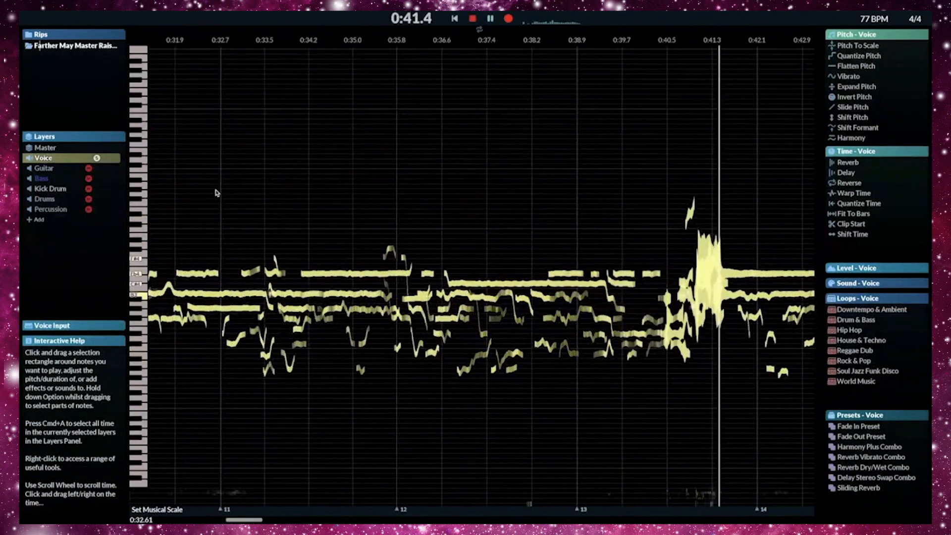
{"action": "left_click", "coordinate": [216, 193]}
{"action": "key", "text": "space"}
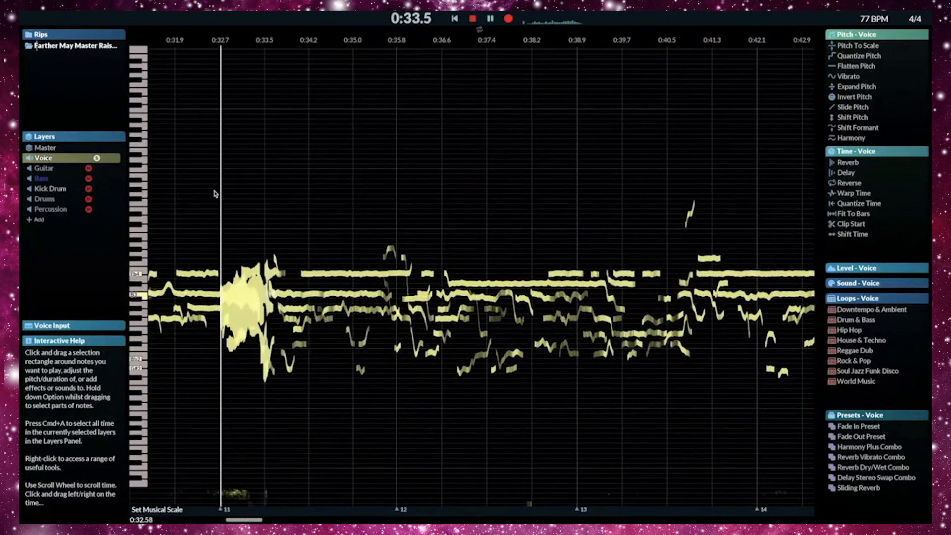
{"action": "scroll", "coordinate": [268, 209], "scroll_direction": "down", "scroll_amount": 1}
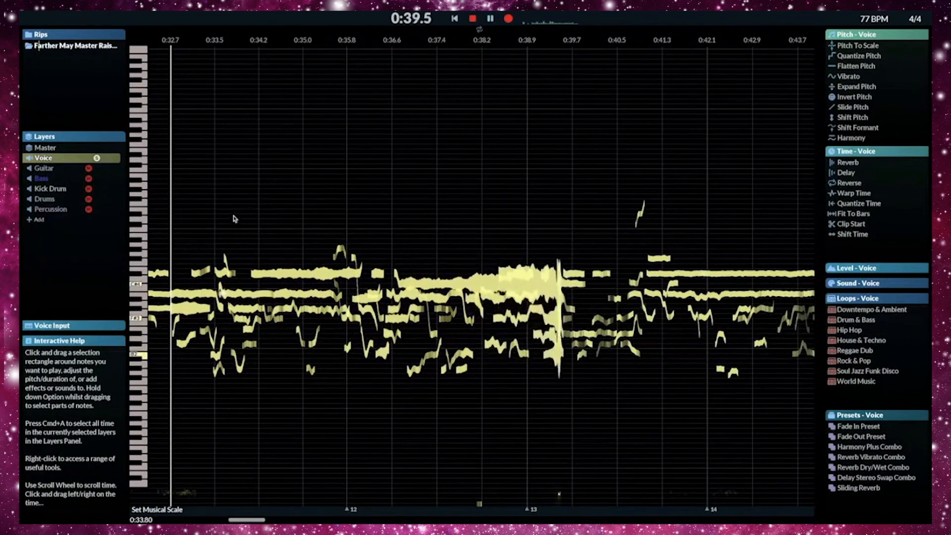
{"action": "scroll", "coordinate": [233, 219], "scroll_direction": "up", "scroll_amount": 1}
{"action": "key", "text": "space"}
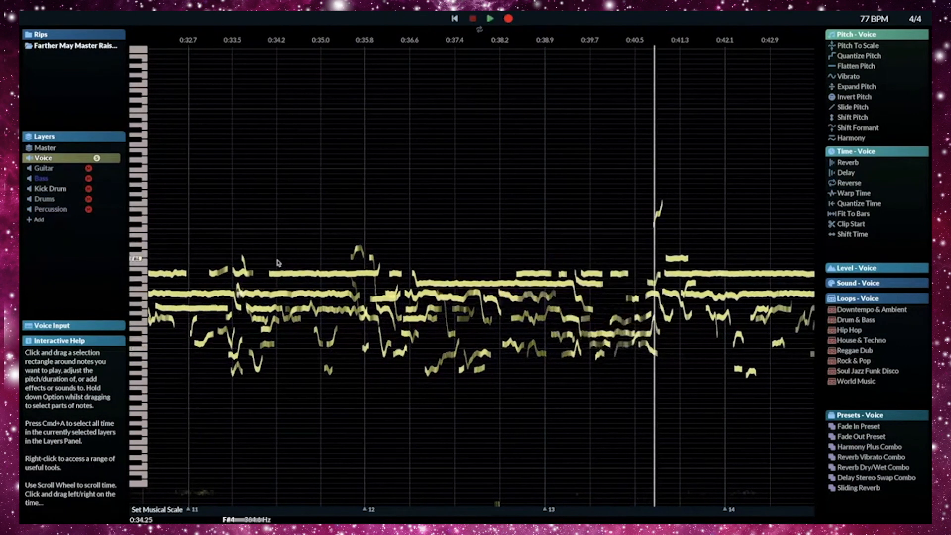
{"action": "left_click", "coordinate": [227, 235]}
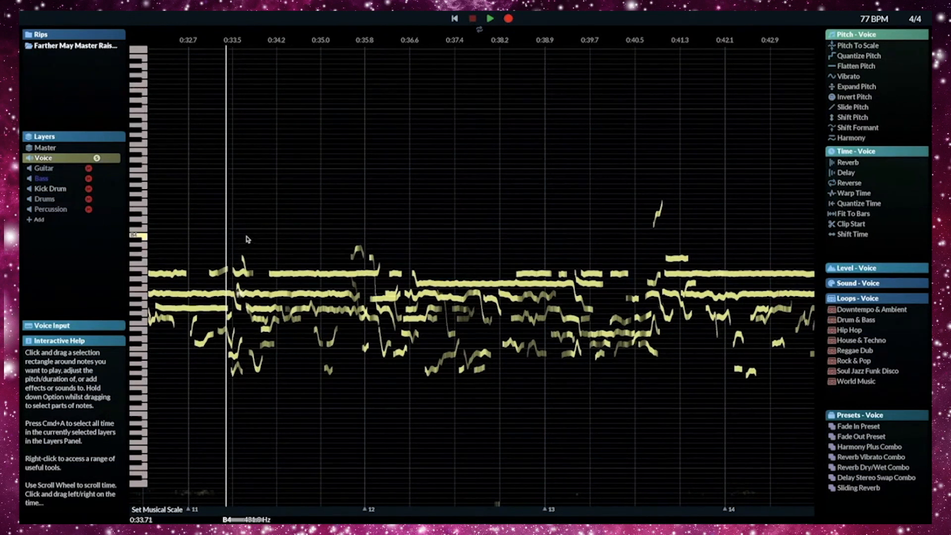
{"action": "key", "text": "space"}
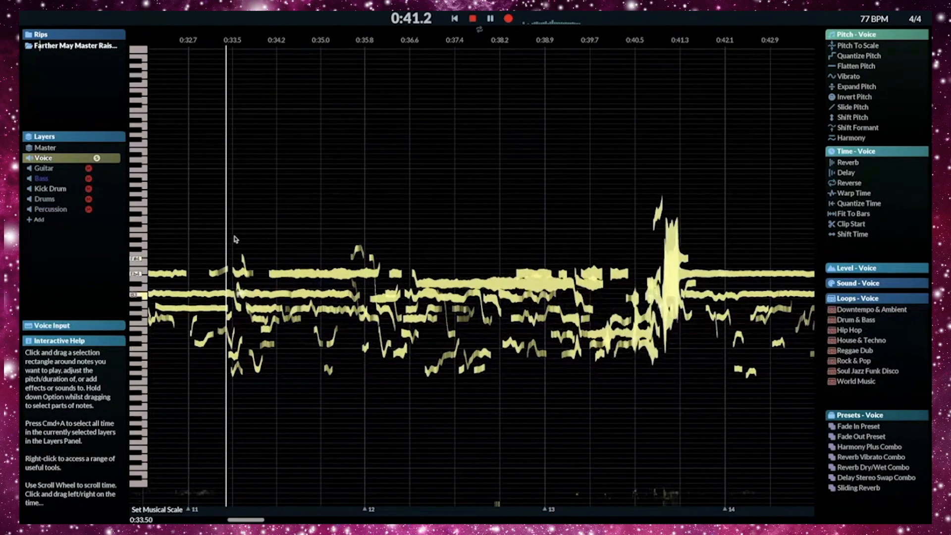
- Loop the vocal section from 0:33.5 to 0:40.5 and apply Flatten Pitch at 27% to its notes
{"action": "key", "text": "space"}
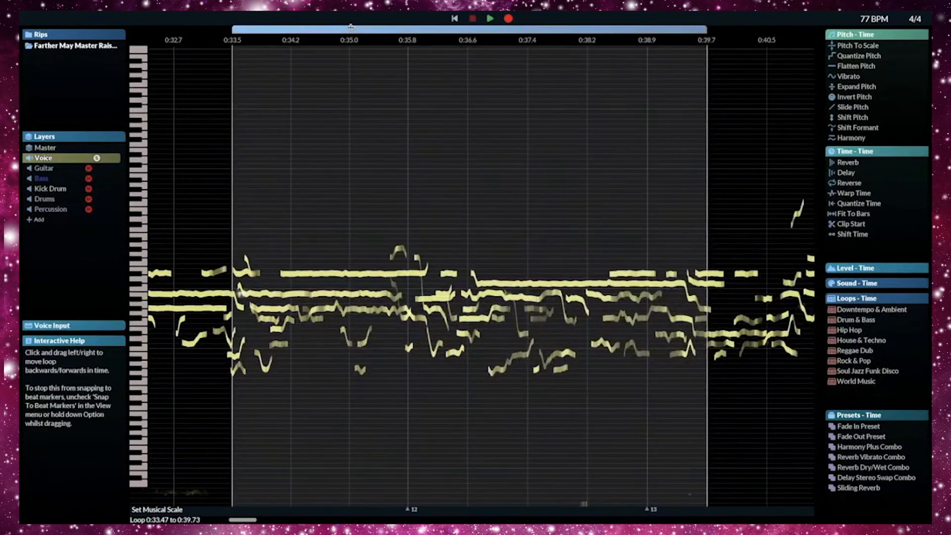
{"action": "key", "text": "space"}
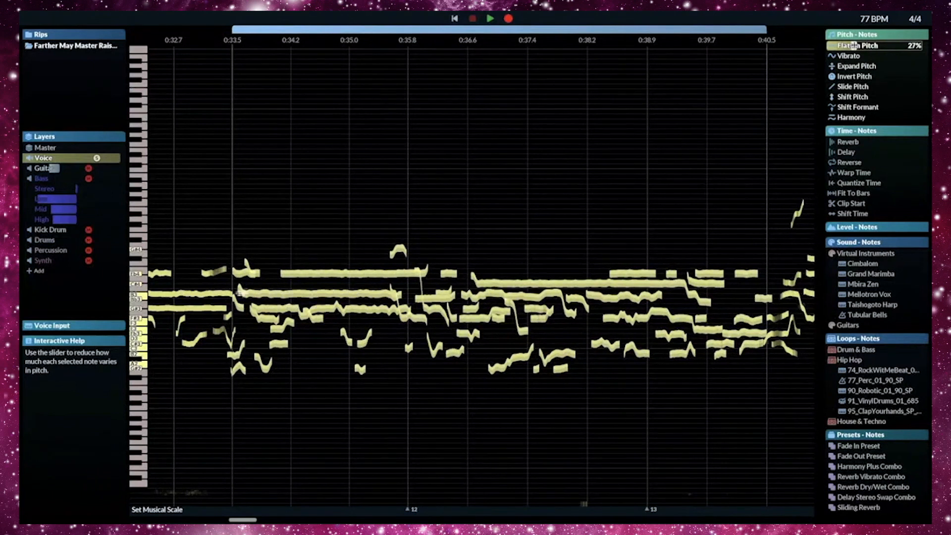
{"action": "left_click", "coordinate": [853, 45]}
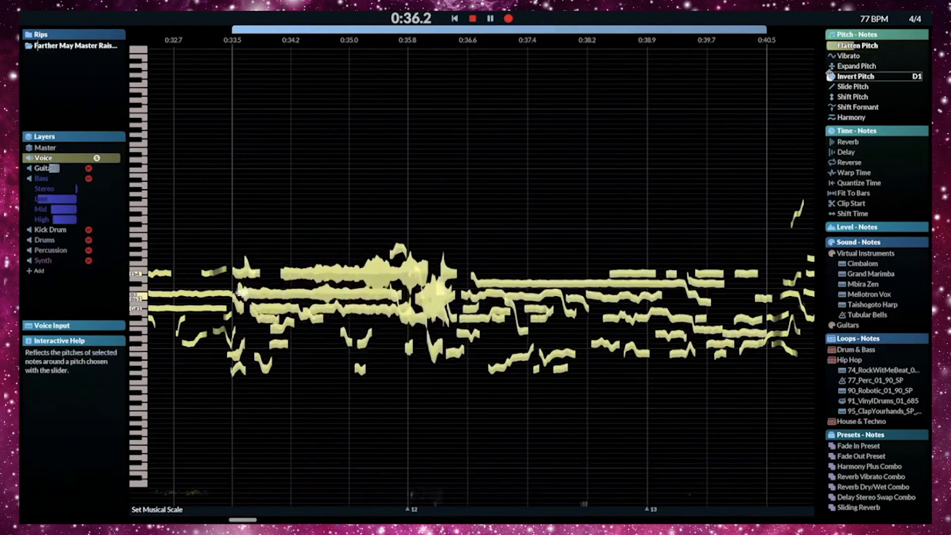
- Try shifting the pitch of the looped vocal notes by +12 st
{"action": "left_click_drag", "start_coordinate": [831, 66], "coordinate": [860, 99]}
{"action": "key", "text": "space"}
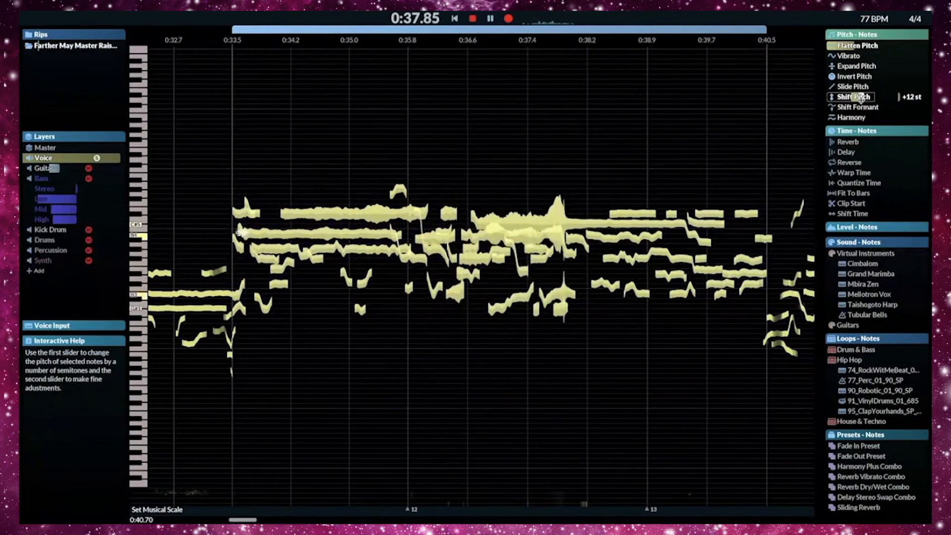
- Add a Harmony one octave above the looped vocal notes and lower the harmony's volume
{"action": "left_click", "coordinate": [863, 117]}
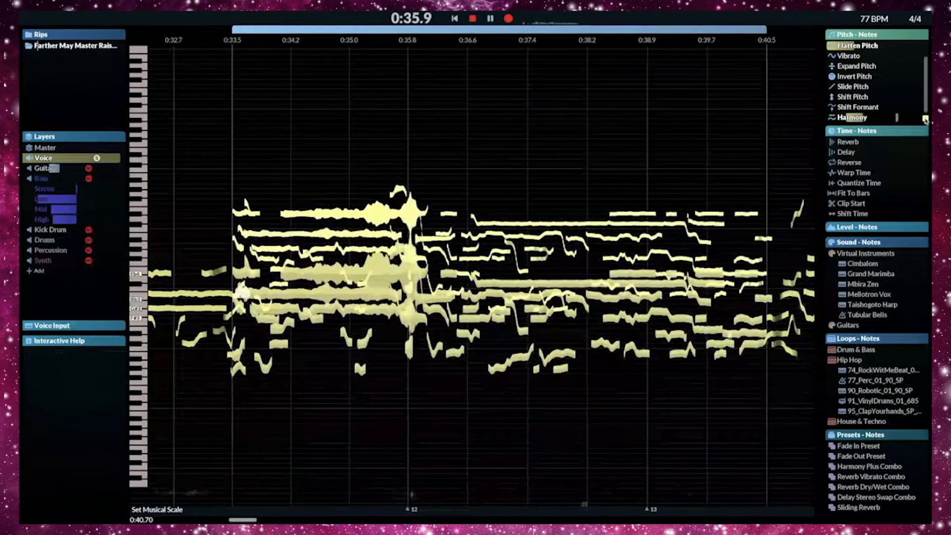
{"action": "left_click", "coordinate": [925, 119]}
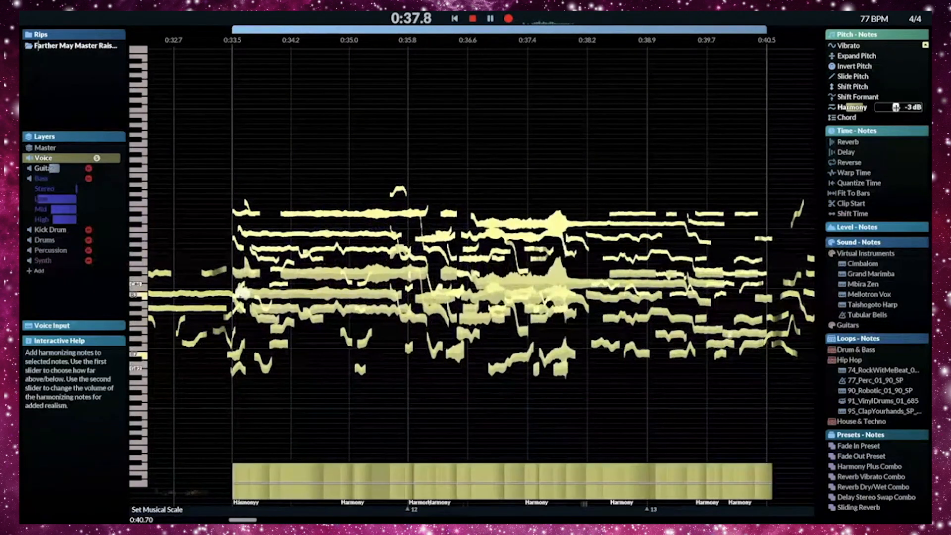
{"action": "left_click_drag", "start_coordinate": [895, 107], "coordinate": [884, 110]}
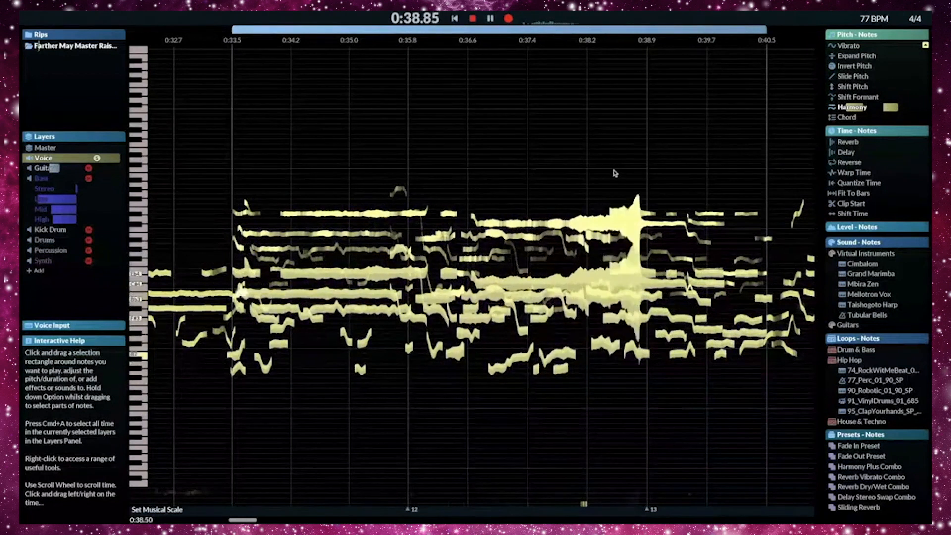
- Mix 20% of the Cellos sound into the looped vocal notes
{"action": "key", "text": "space"}
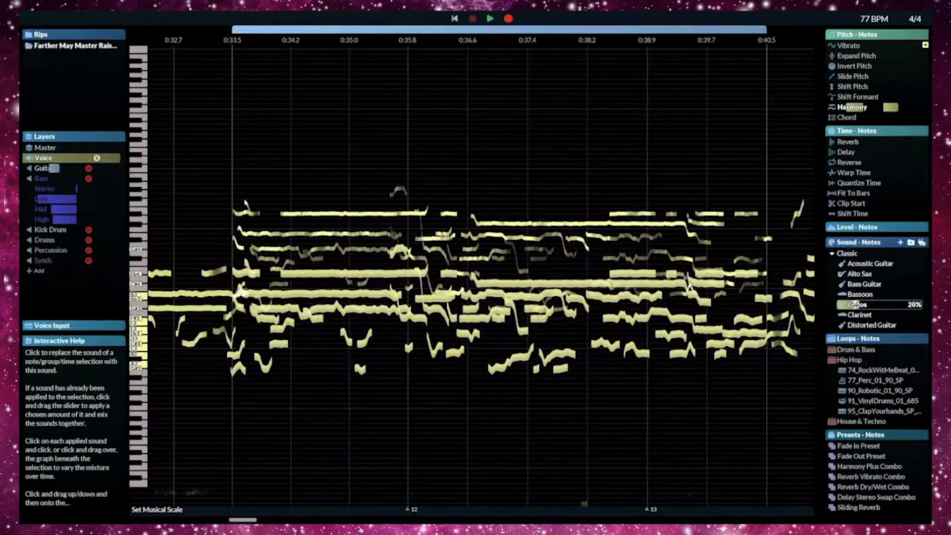
{"action": "left_click", "coordinate": [853, 304]}
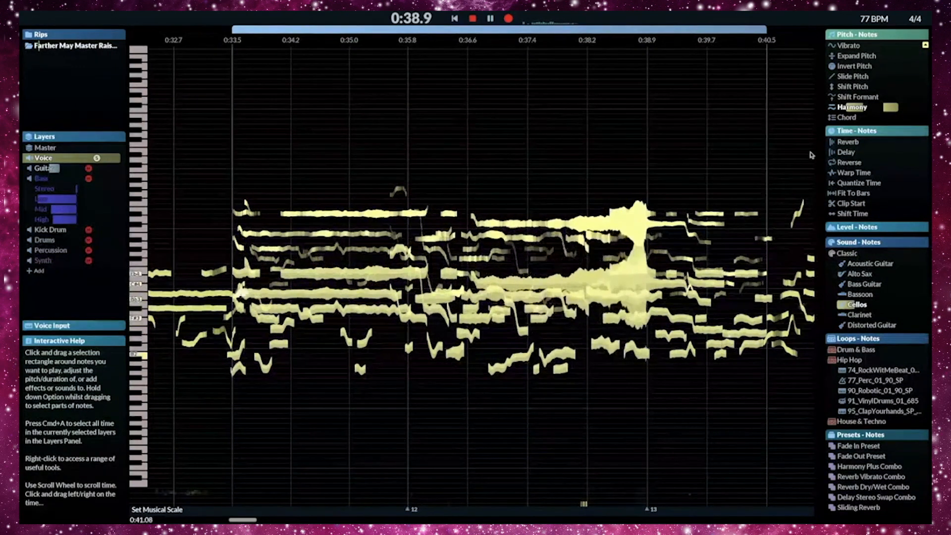
- Try a 7/8 Delay on the looped vocal notes
{"action": "left_click", "coordinate": [848, 153]}
{"action": "left_click_drag", "start_coordinate": [847, 155], "coordinate": [866, 152]}
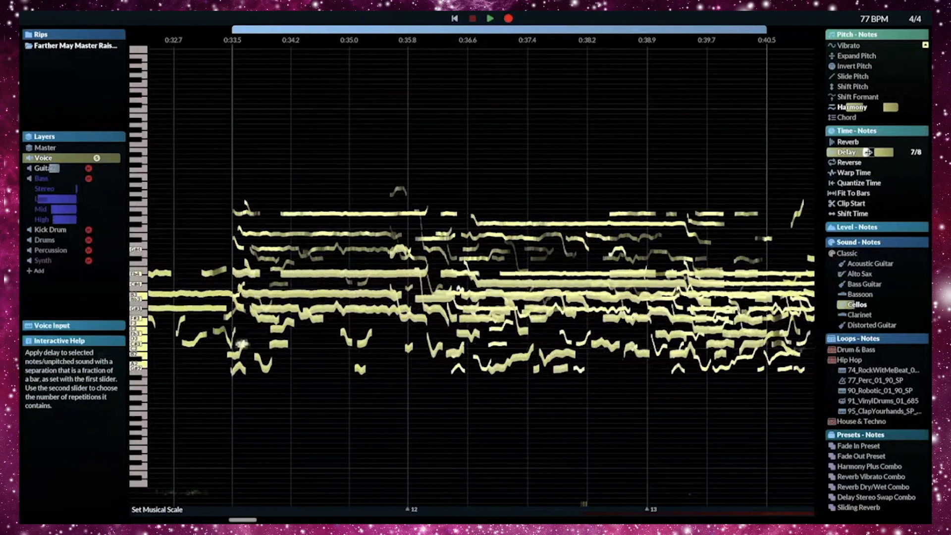
{"action": "left_click", "coordinate": [876, 152]}
- Try a Reverb with a 0.10 s spread on the looped vocal notes and listen to the loop
{"action": "left_click", "coordinate": [848, 142]}
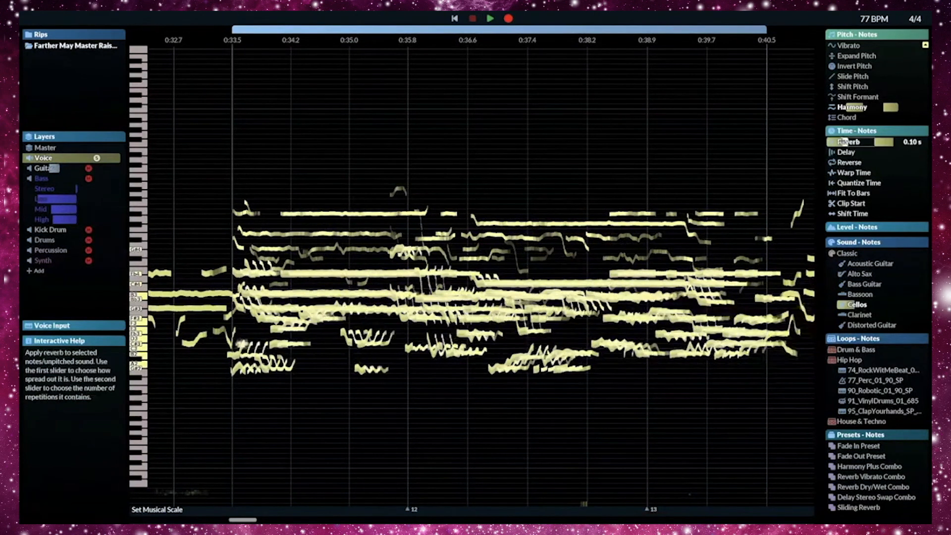
{"action": "left_click_drag", "start_coordinate": [848, 142], "coordinate": [837, 142]}
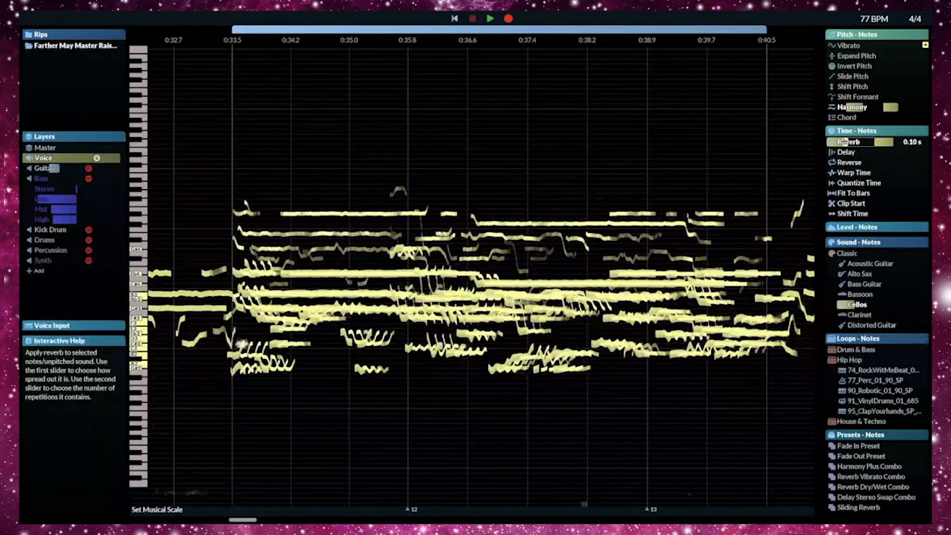
{"action": "key", "text": "space"}
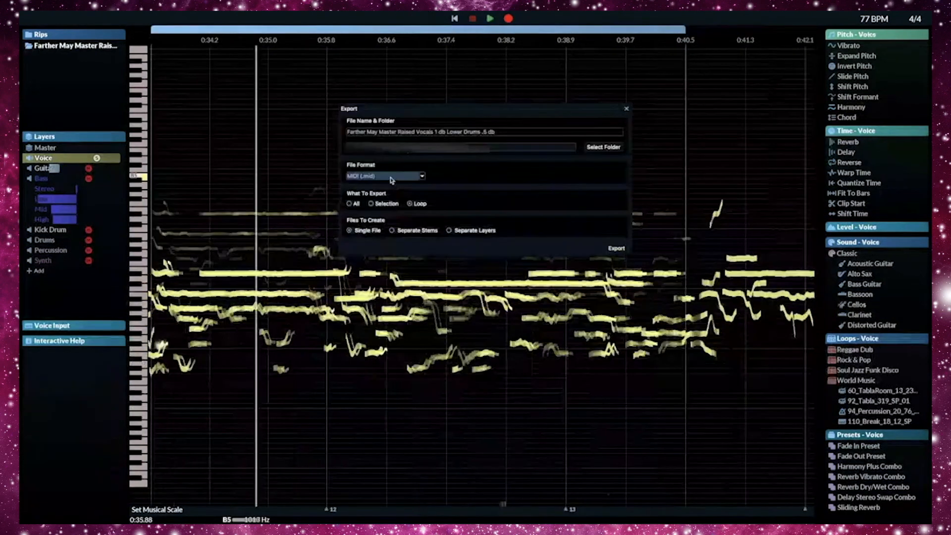
- Export the looped section as a single WAV 16-bit file, keeping the same sample rate as the source and stereo channels
{"action": "left_click", "coordinate": [390, 176]}
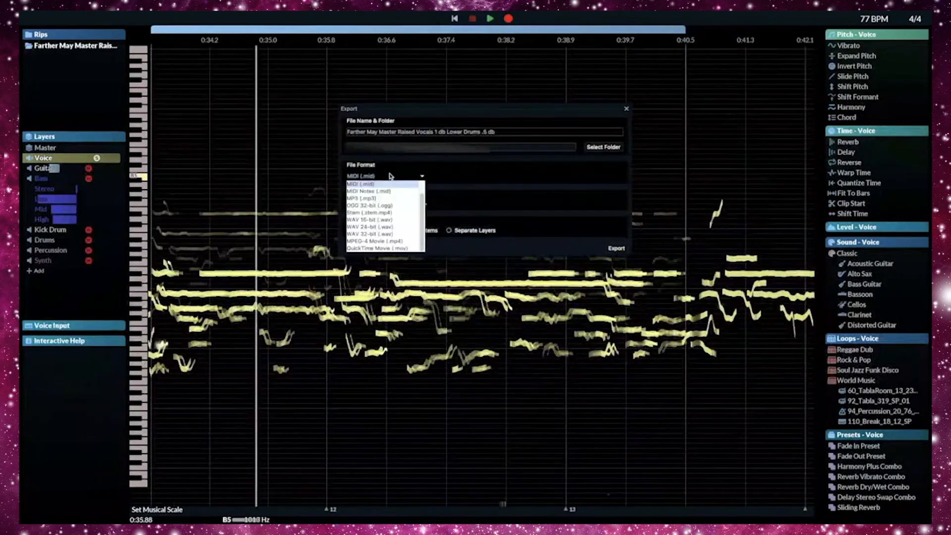
{"action": "left_click", "coordinate": [391, 220]}
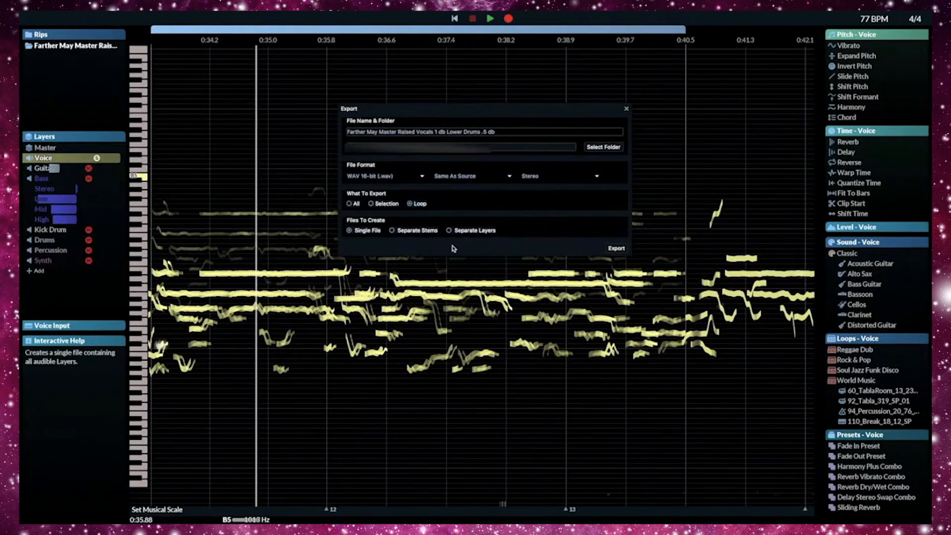
{"action": "left_click", "coordinate": [616, 248]}
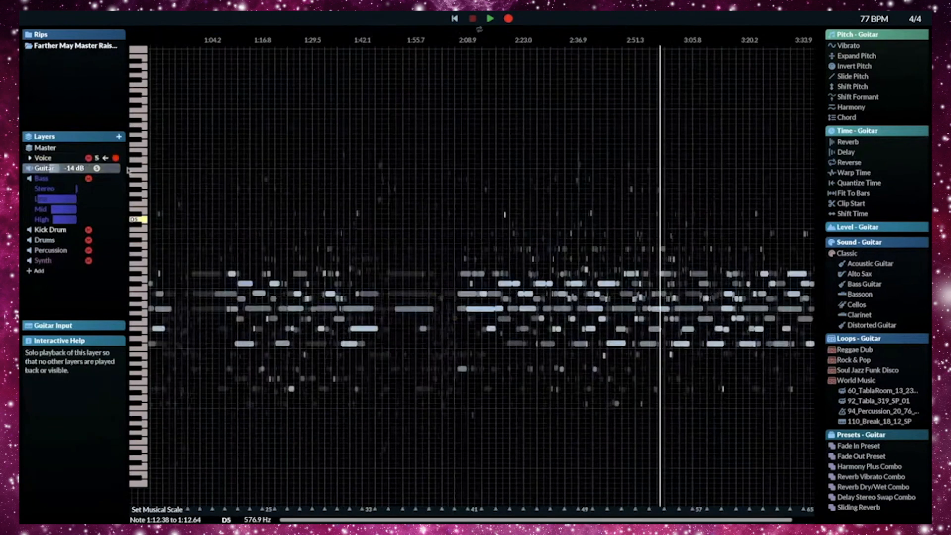
- Loop the opening of the soloed Guitar layer from the song's start to about 0:08 and play it
{"action": "left_click", "coordinate": [403, 198]}
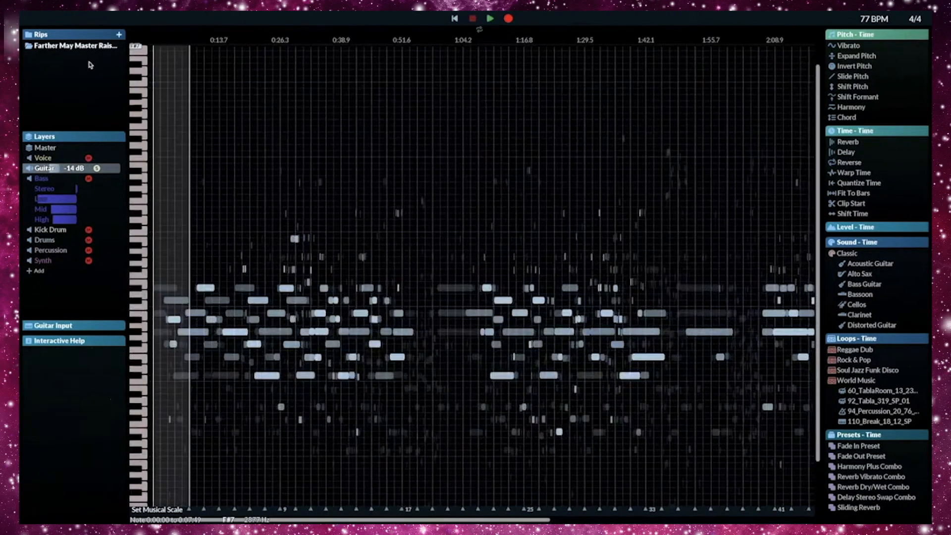
{"action": "key", "text": "space"}
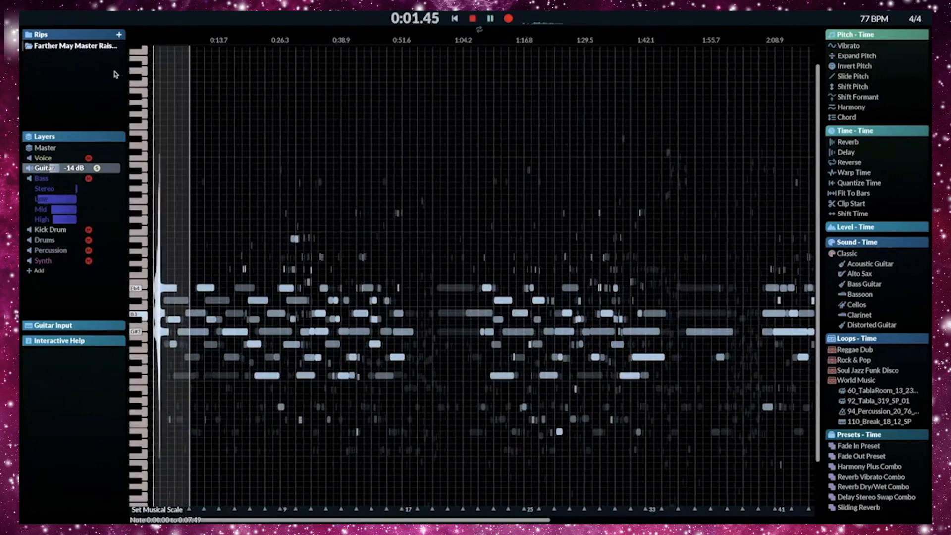
{"action": "scroll", "coordinate": [208, 164], "scroll_direction": "down", "scroll_amount": 3}
{"action": "scroll", "coordinate": [208, 165], "scroll_direction": "up", "scroll_amount": 5}
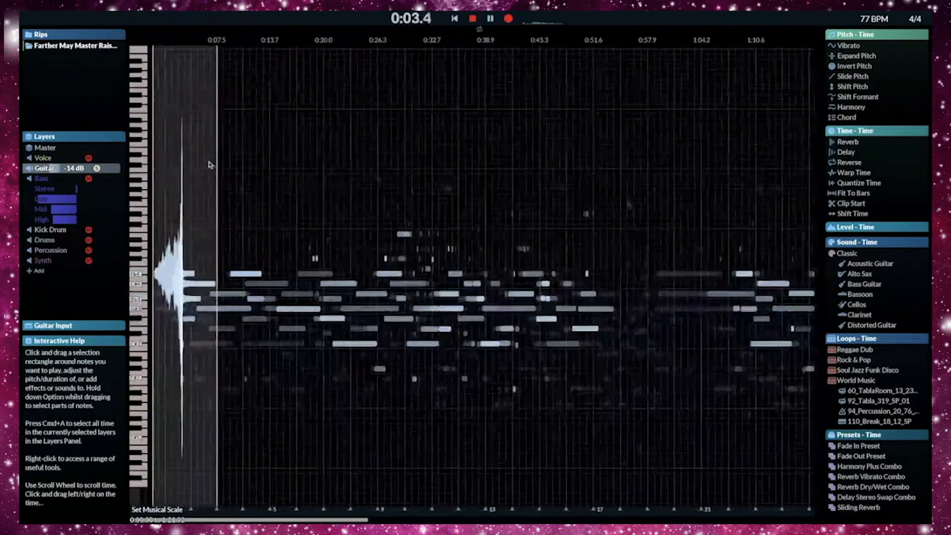
{"action": "scroll", "coordinate": [209, 165], "scroll_direction": "up", "scroll_amount": 3}
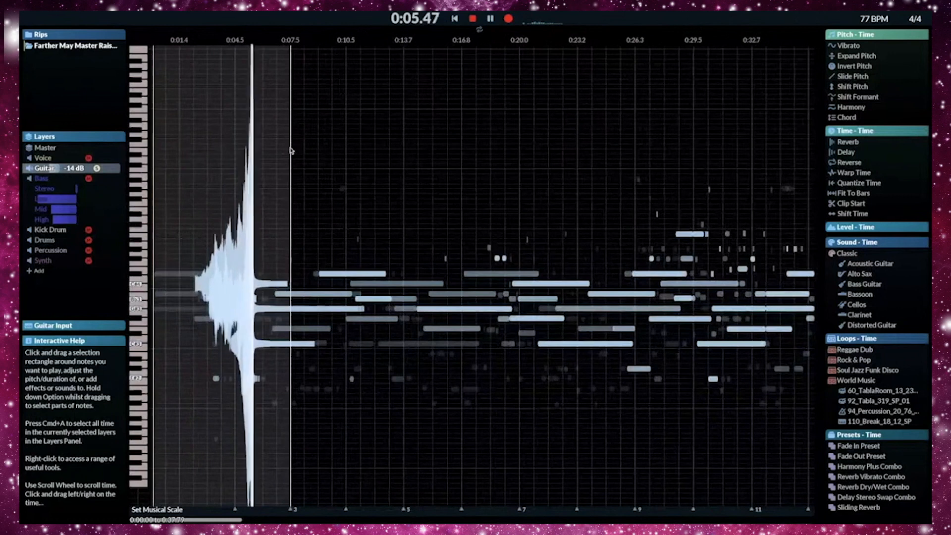
{"action": "key", "text": "space"}
{"action": "left_click_drag", "start_coordinate": [293, 152], "coordinate": [147, 165]}
{"action": "key", "text": "space"}
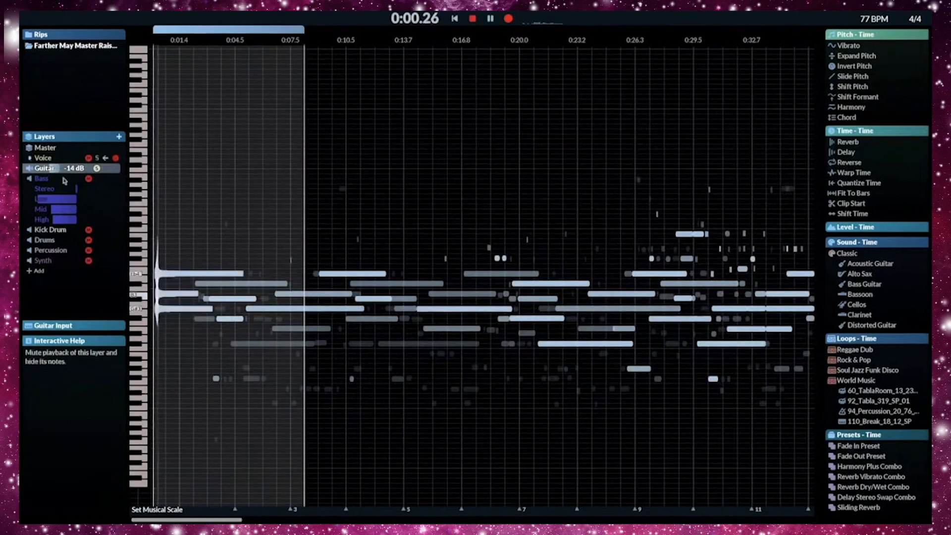
- Reduce the Low EQ cut on the Bass layer and raise its Mid and High EQ levels slightly
{"action": "mouse_move", "coordinate": [39, 198]}
{"action": "left_click_drag", "start_coordinate": [39, 198], "coordinate": [82, 209]}
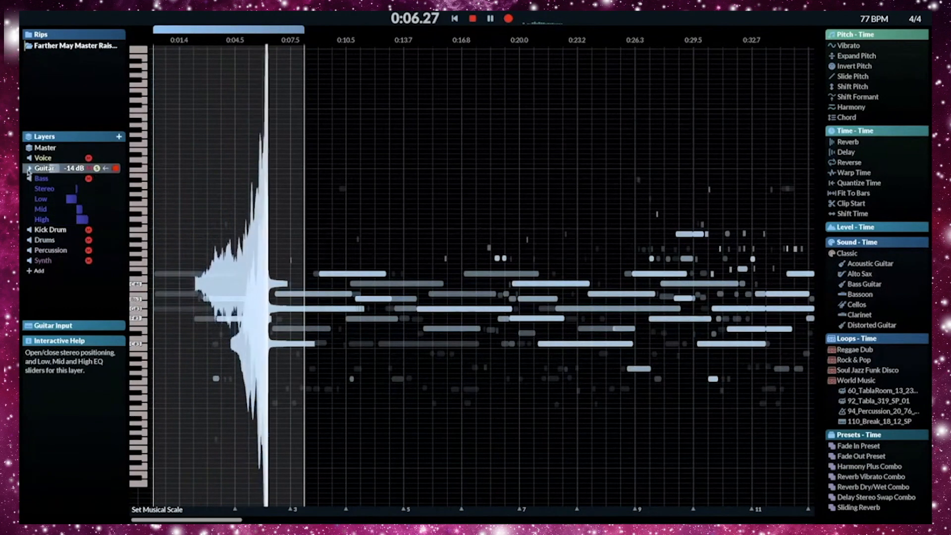
- Lower the Guitar layer's Low EQ slightly and set a one-octave-up Harmony on its looped notes
{"action": "left_click", "coordinate": [50, 169]}
{"action": "mouse_move", "coordinate": [69, 210]}
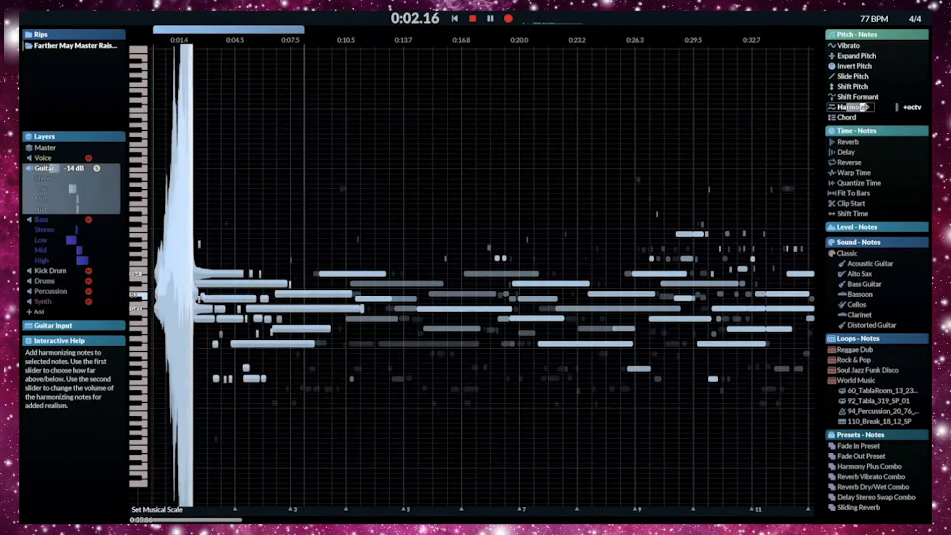
{"action": "key", "text": "space"}
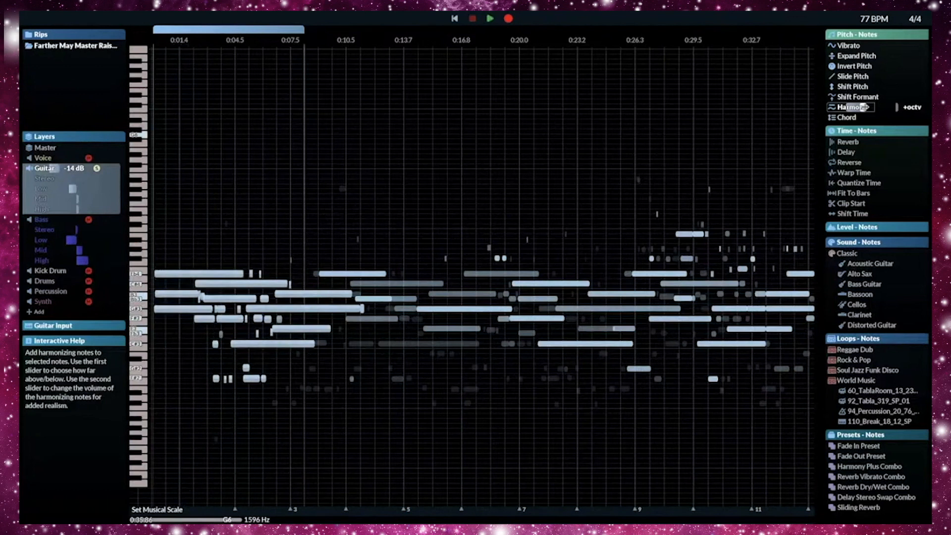